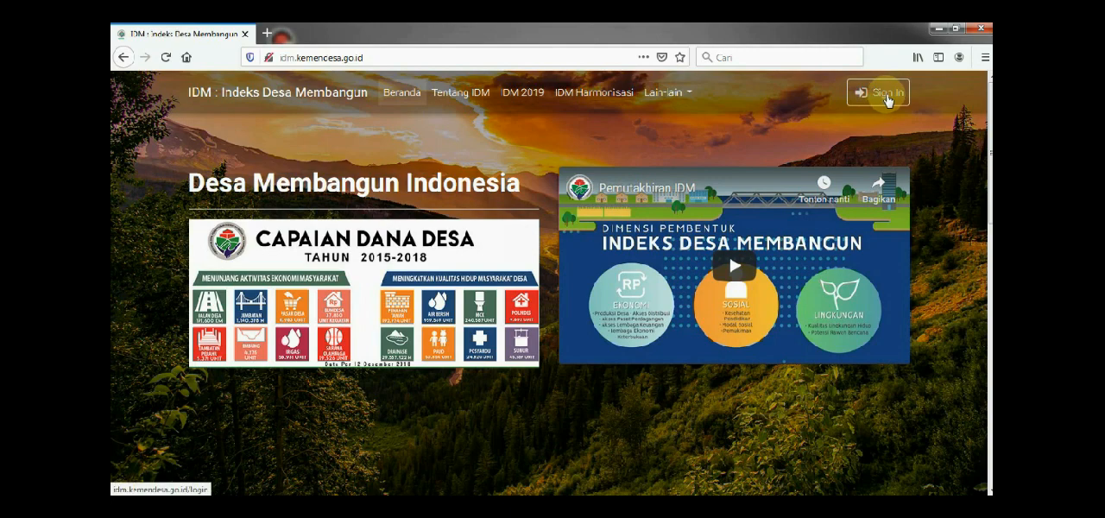
# Sign in to the IDM site with the saved village account's username and password
pyautogui.click(886, 93)
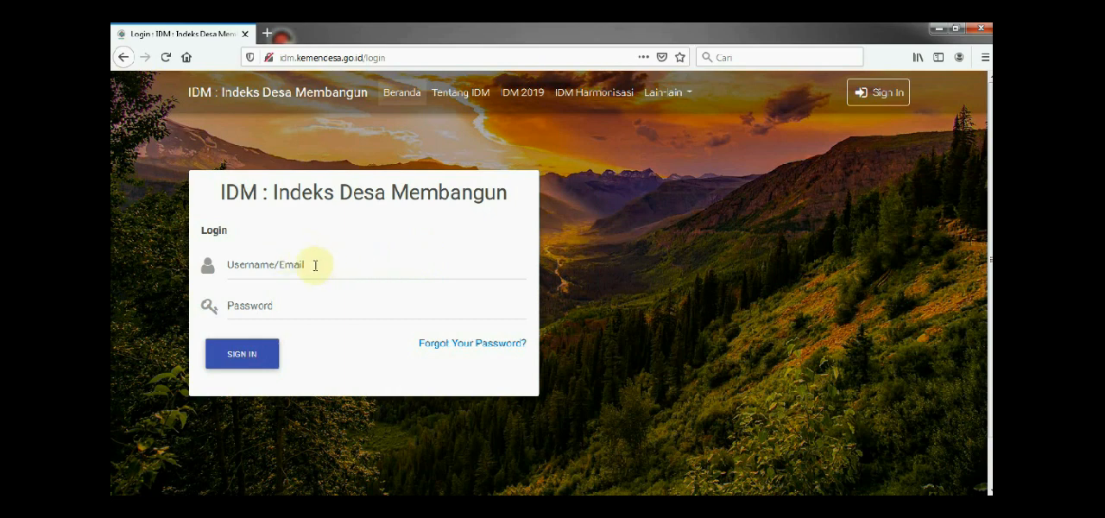
pyautogui.click(288, 264)
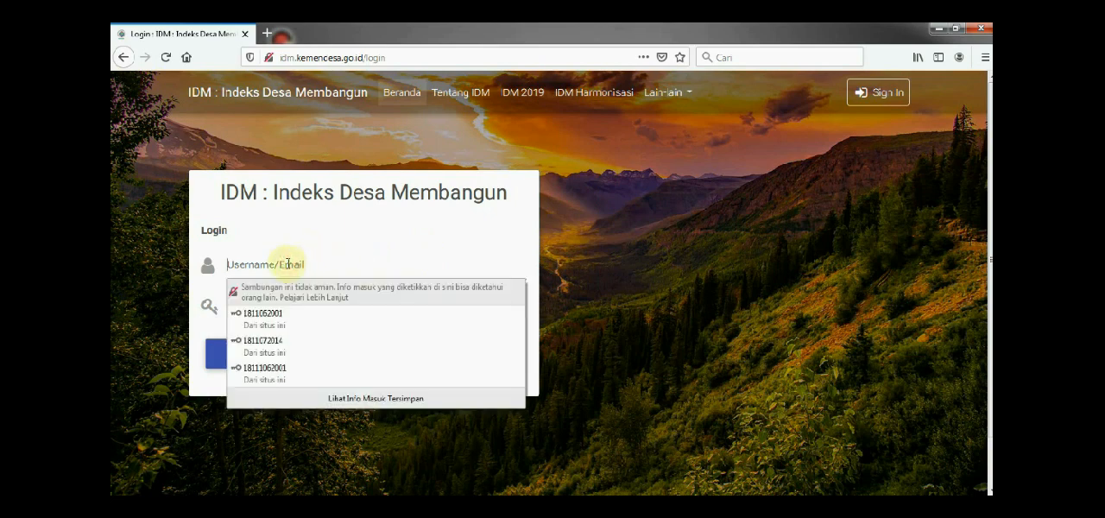
pyautogui.click(293, 340)
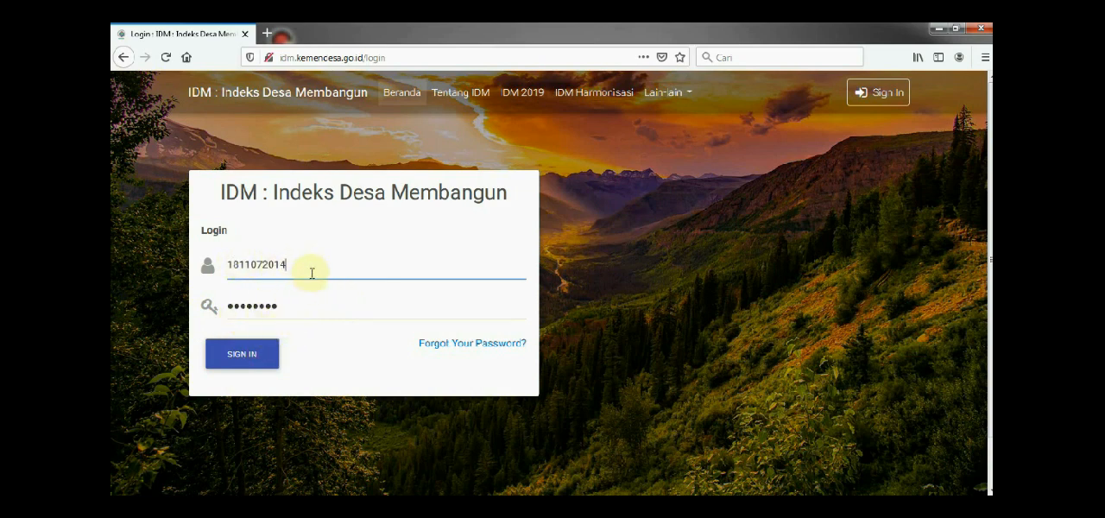
pyautogui.click(244, 359)
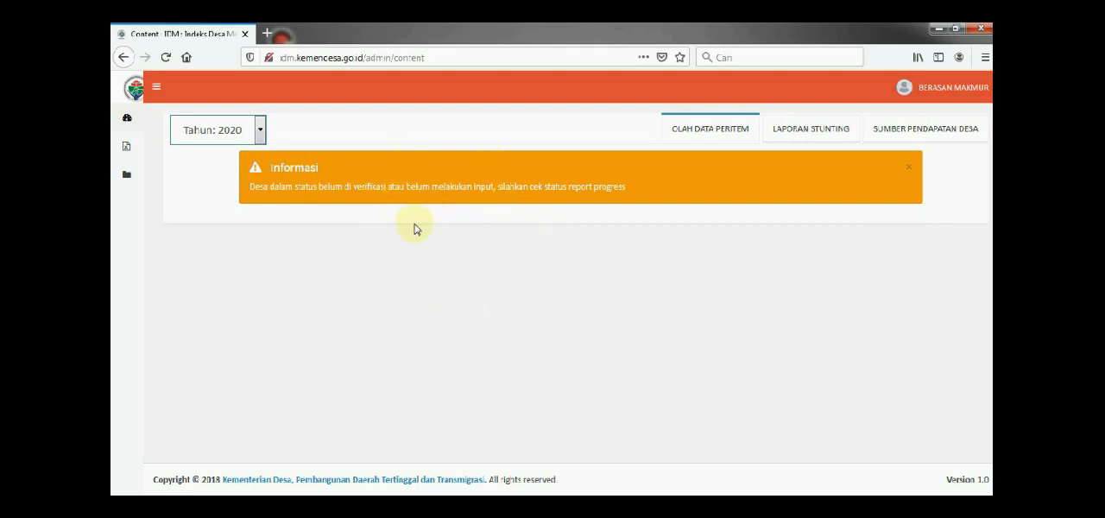
# Open the Identitas Petugas records from the site's data section
pyautogui.moveTo(116, 143)
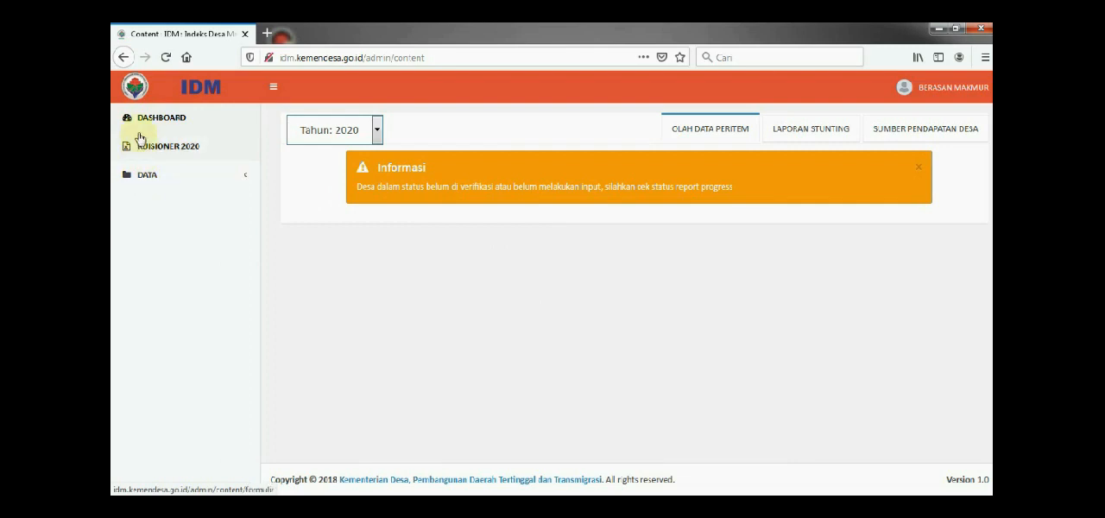
pyautogui.click(136, 178)
pyautogui.click(141, 177)
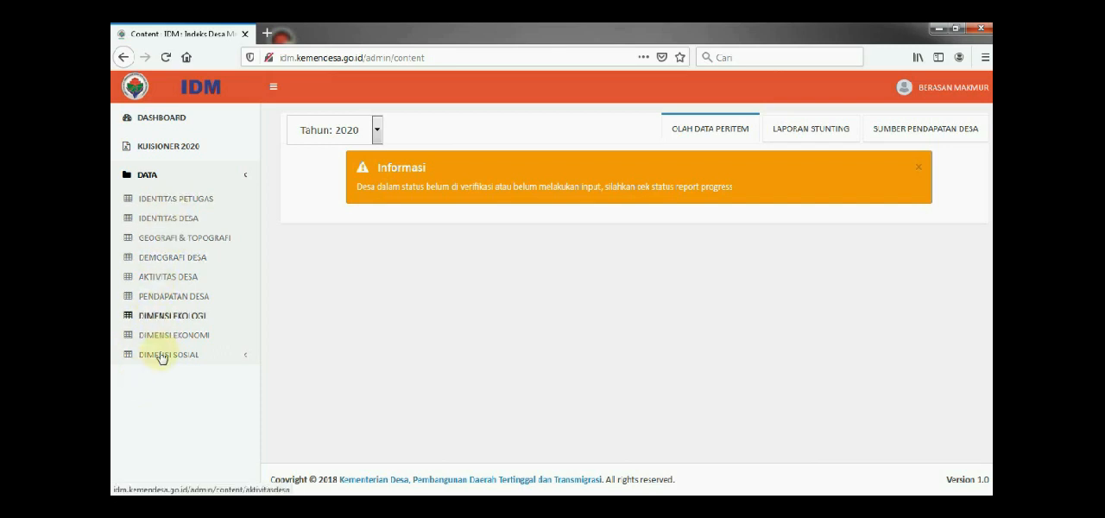
pyautogui.click(181, 201)
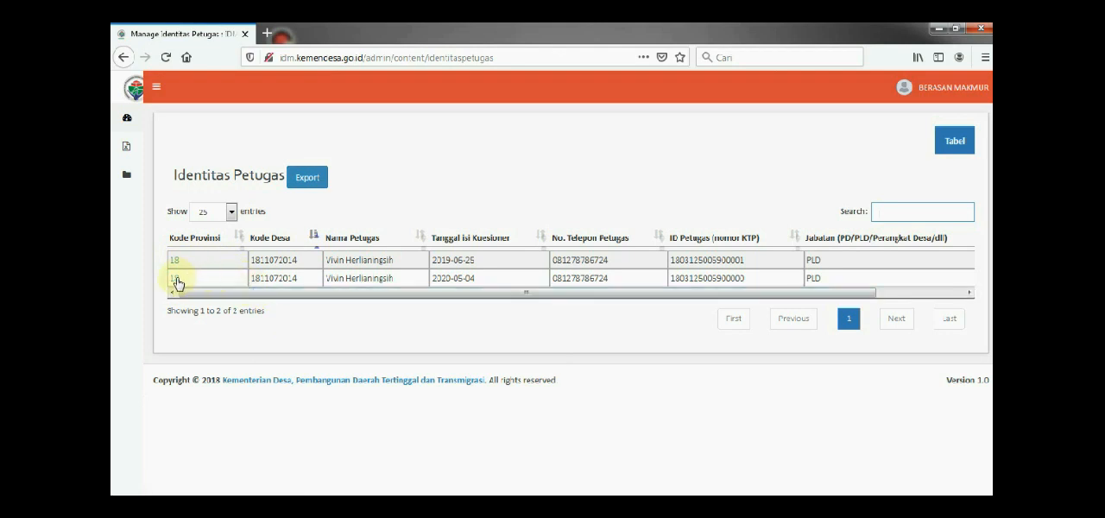
# Check the Tahun column of the Identitas Petugas table and open the 2020 record for editing
pyautogui.moveTo(273, 295); pyautogui.dragTo(596, 320)
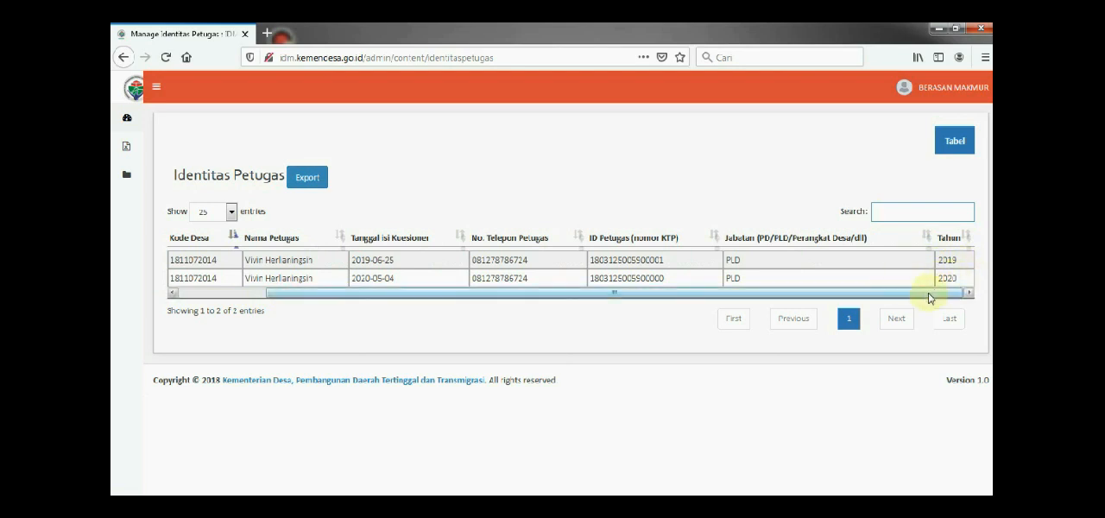
pyautogui.moveTo(930, 291); pyautogui.dragTo(522, 352)
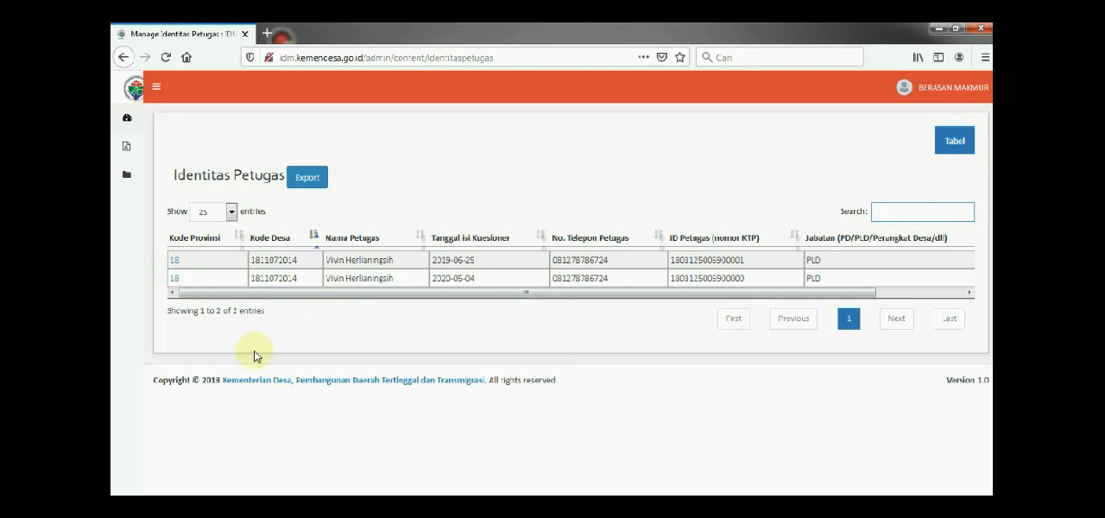
pyautogui.click(175, 285)
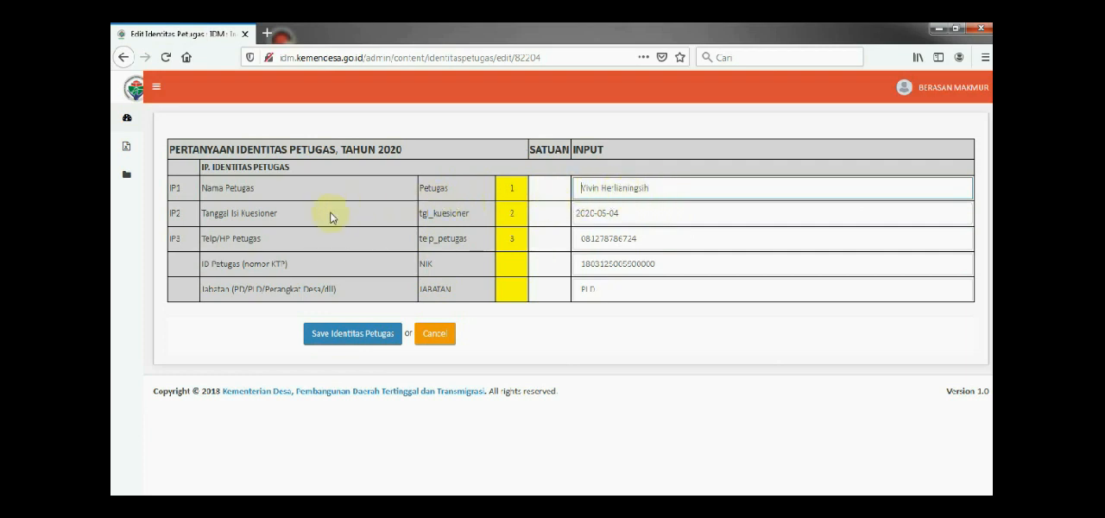
# Set the Tanggal Isi Kuesioner to 2020-05-04 and save the Identitas Petugas record
pyautogui.click(628, 212)
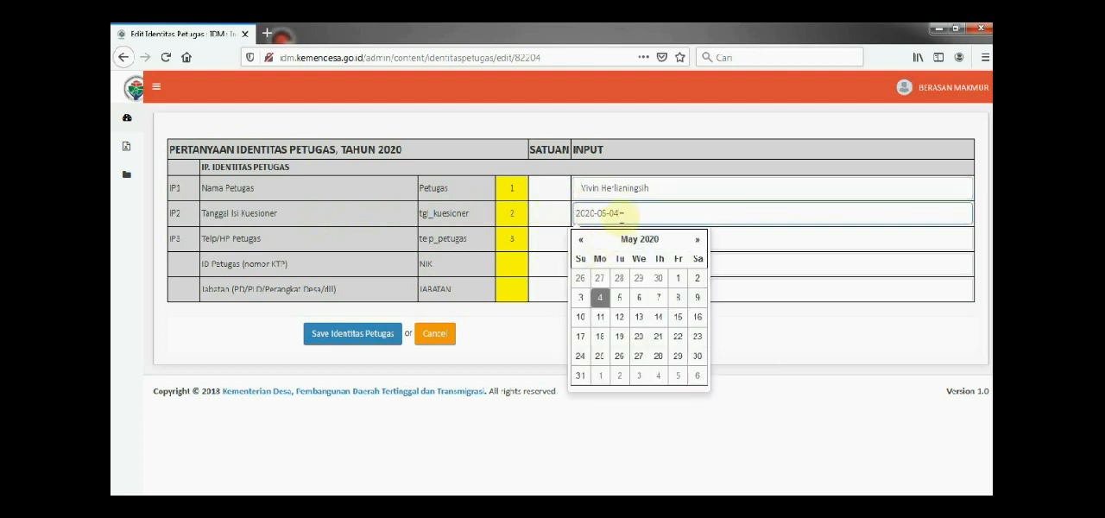
pyautogui.click(620, 214)
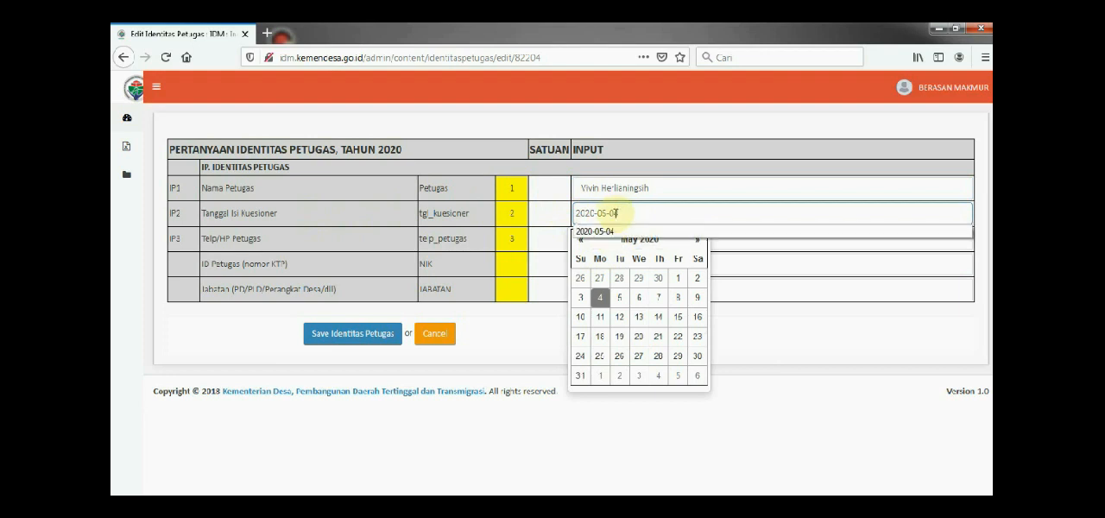
pyautogui.click(616, 231)
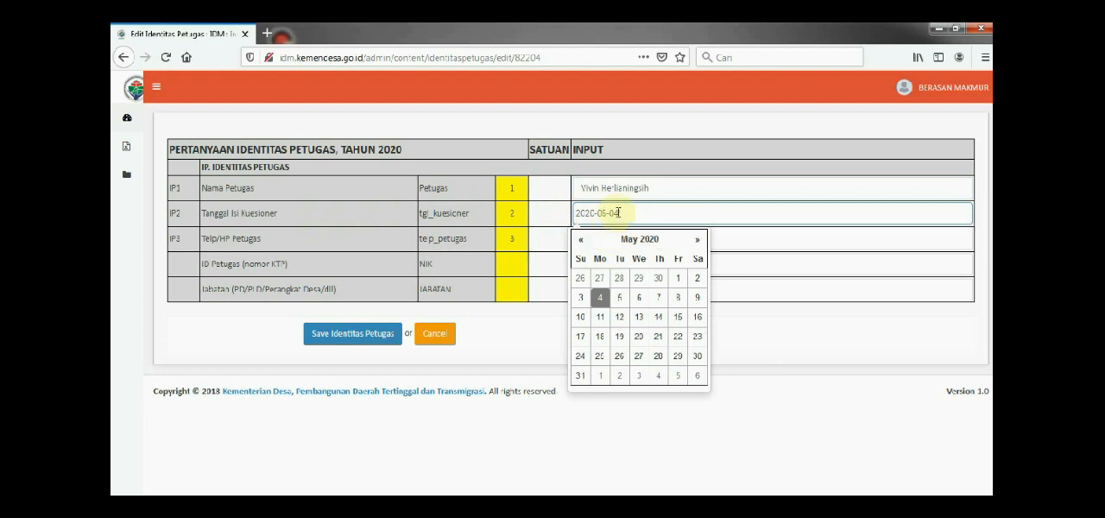
pyautogui.click(744, 243)
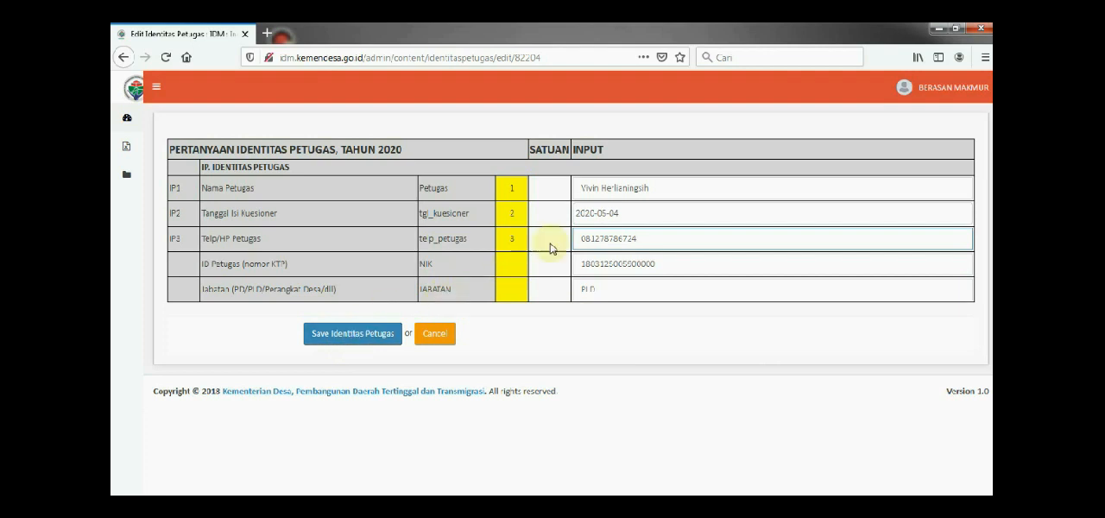
pyautogui.click(353, 340)
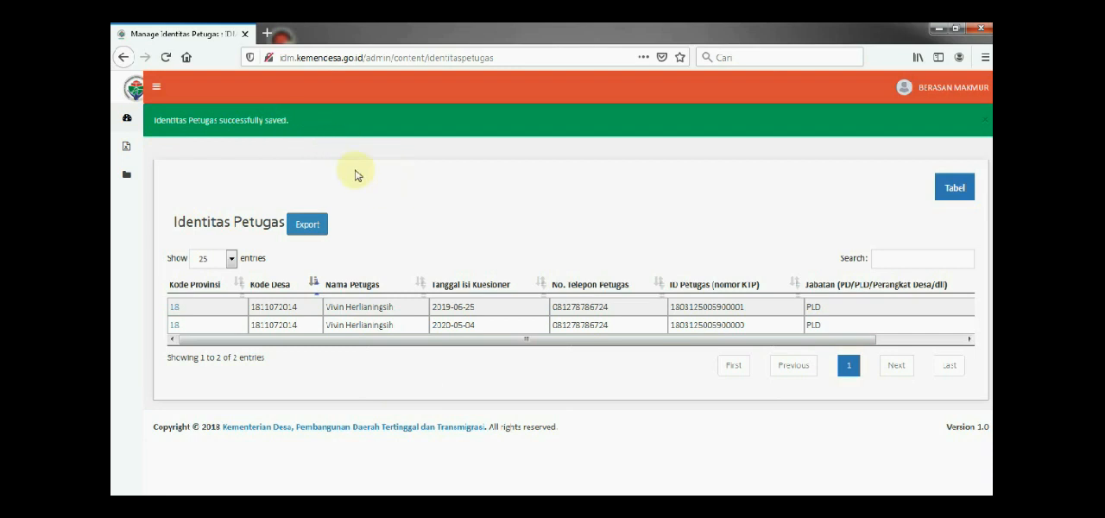
# Open the Identitas Desa records from the site's data section
pyautogui.moveTo(138, 177)
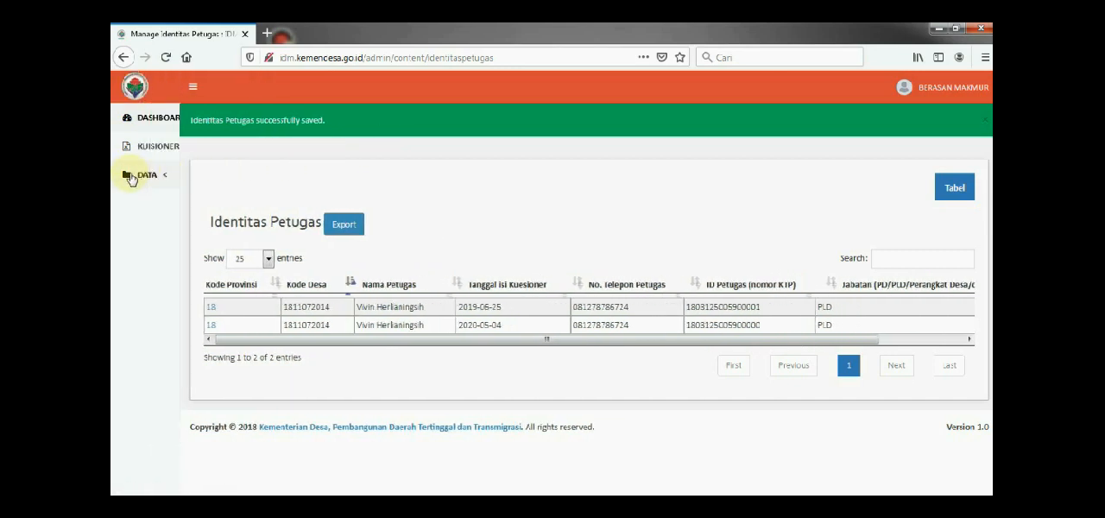
pyautogui.click(147, 176)
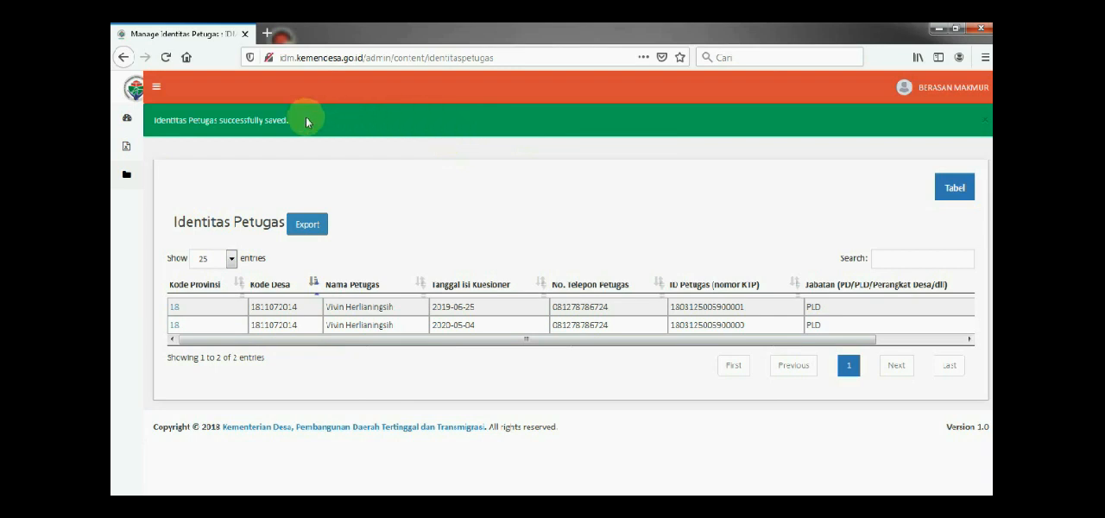
pyautogui.click(126, 179)
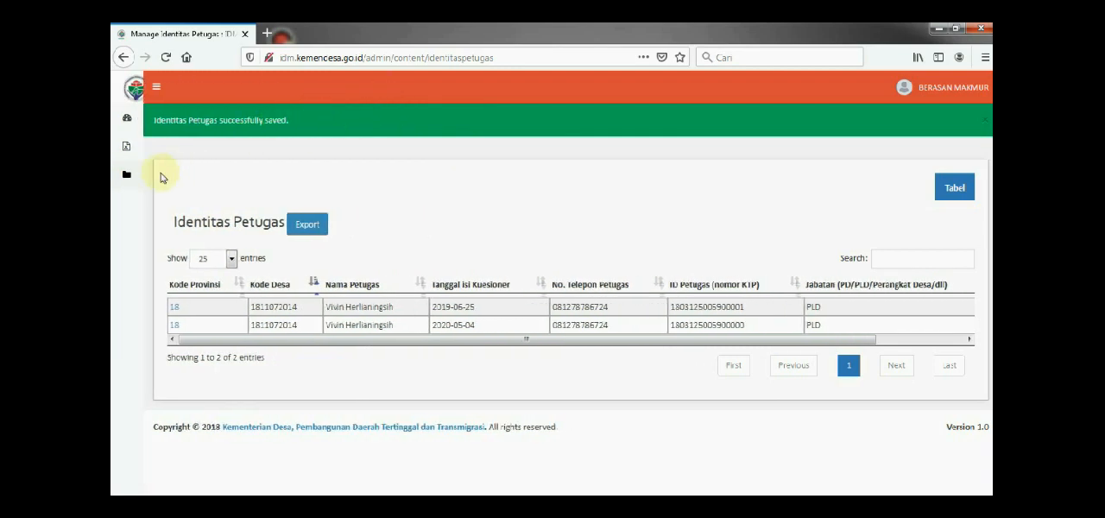
pyautogui.moveTo(131, 177)
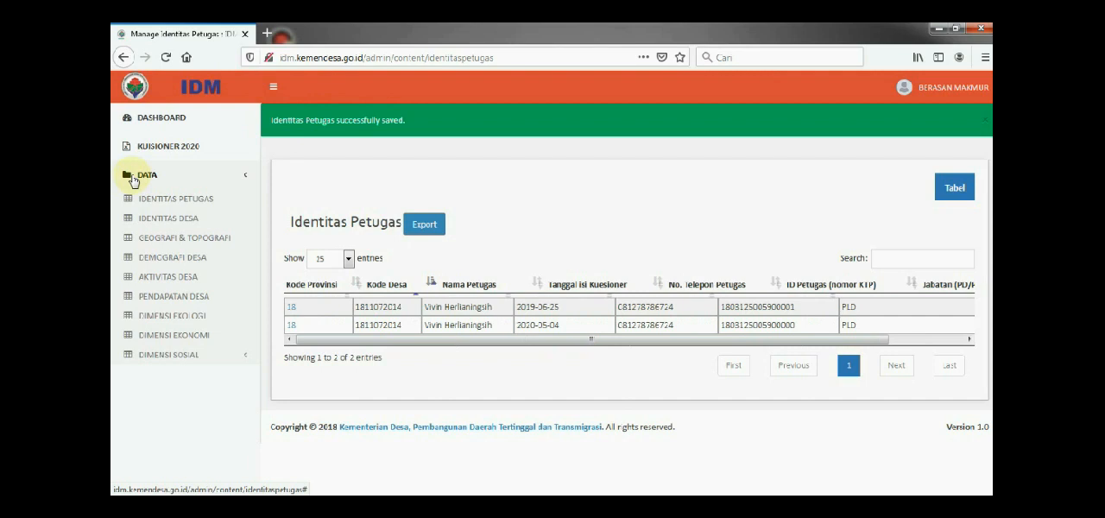
pyautogui.click(154, 221)
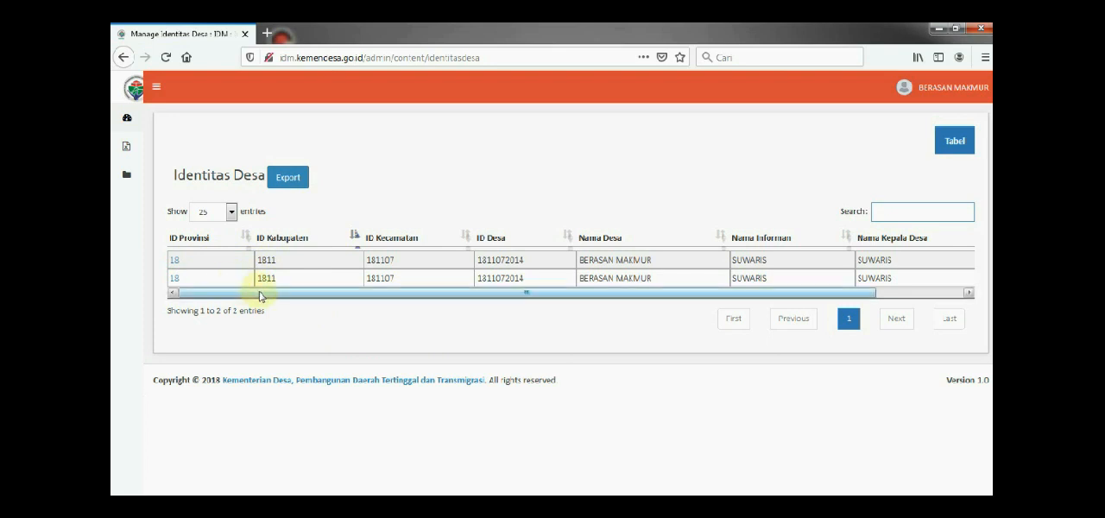
# Check the Tahun column of the Identitas Desa table and open the 2020 record for editing
pyautogui.moveTo(262, 291); pyautogui.dragTo(772, 242)
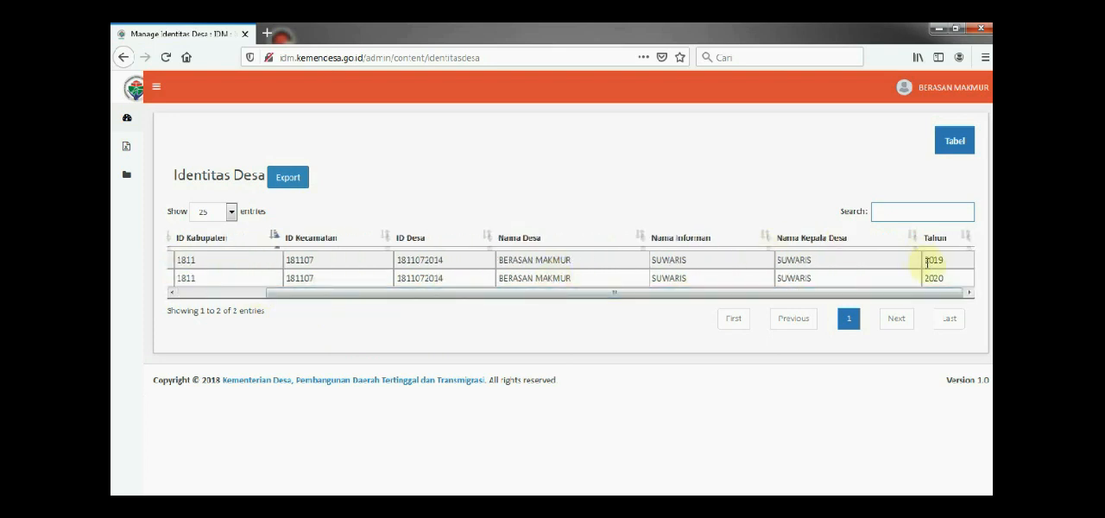
pyautogui.moveTo(930, 292); pyautogui.dragTo(744, 299)
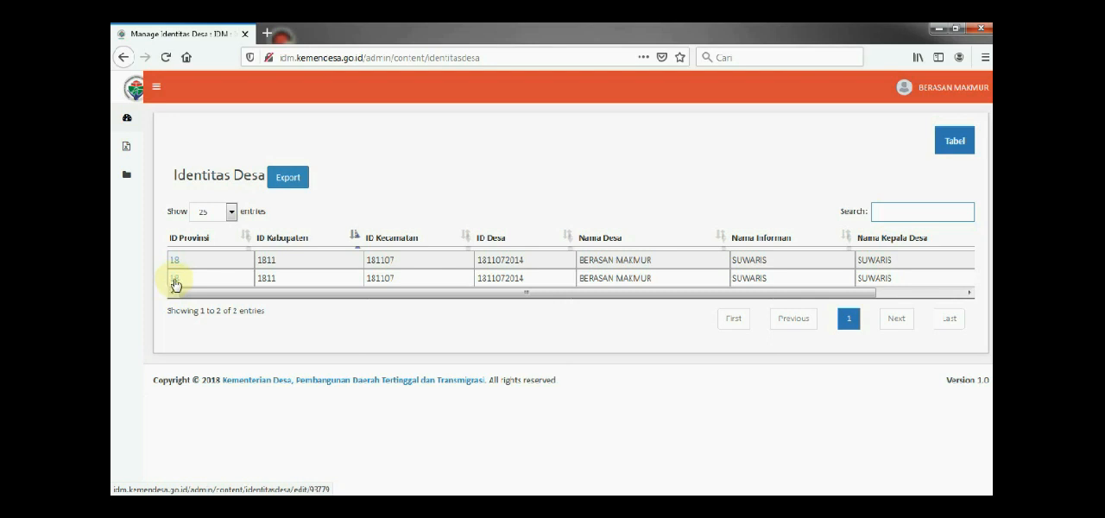
pyautogui.click(175, 280)
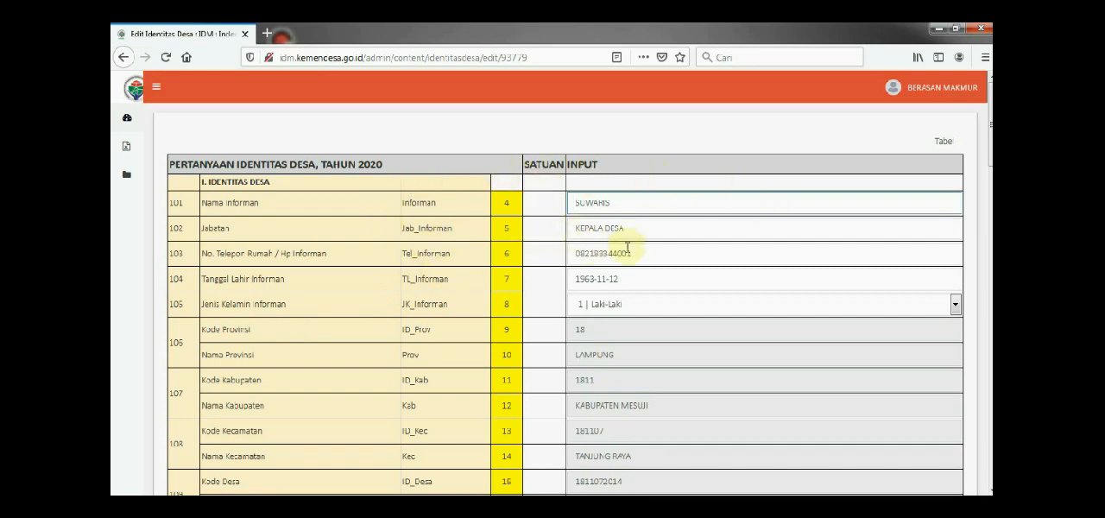
# Review the 2020 Identitas Desa form from the Nama Informan field through the village office contacts and officials' education and tenure fields
pyautogui.scroll(-3, 439, 279)
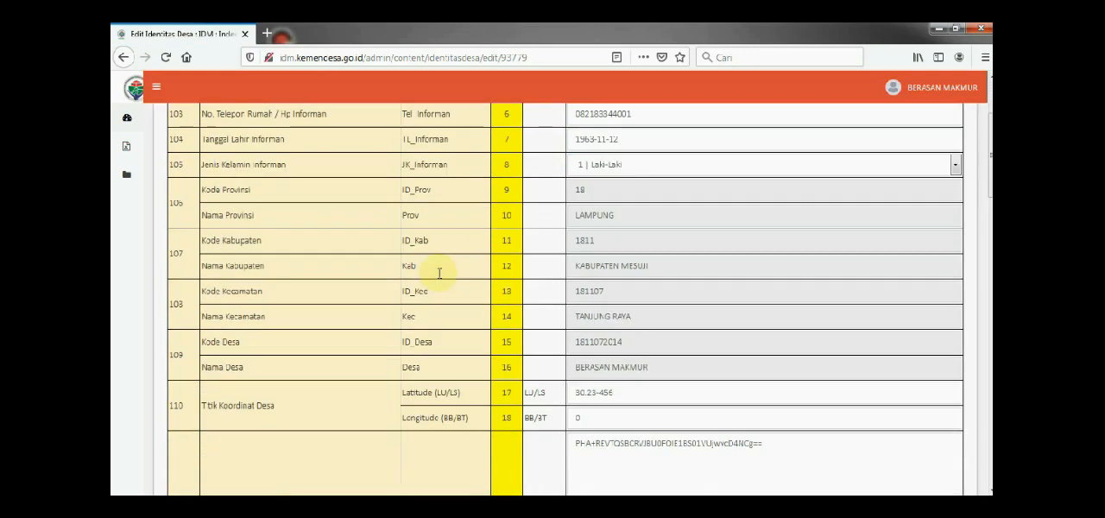
pyautogui.scroll(3, 438, 271)
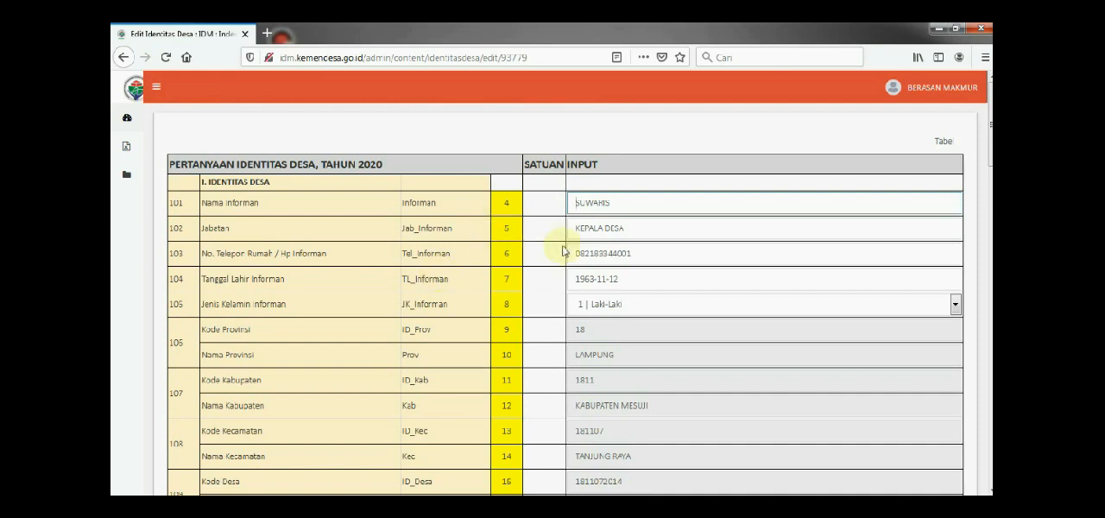
pyautogui.scroll(-3, 582, 273)
pyautogui.scroll(-8, 583, 294)
pyautogui.scroll(11, 584, 311)
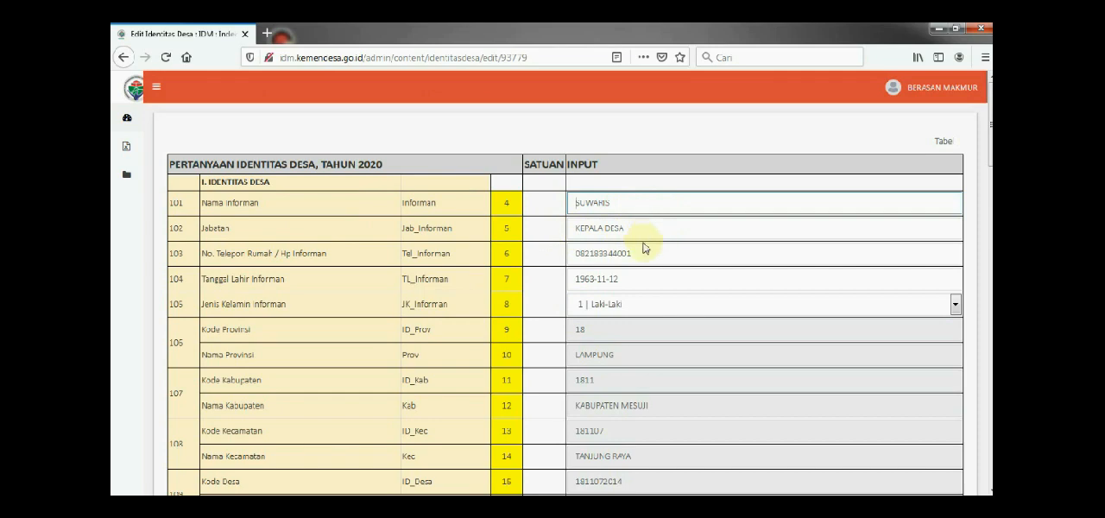
pyautogui.scroll(-2, 642, 296)
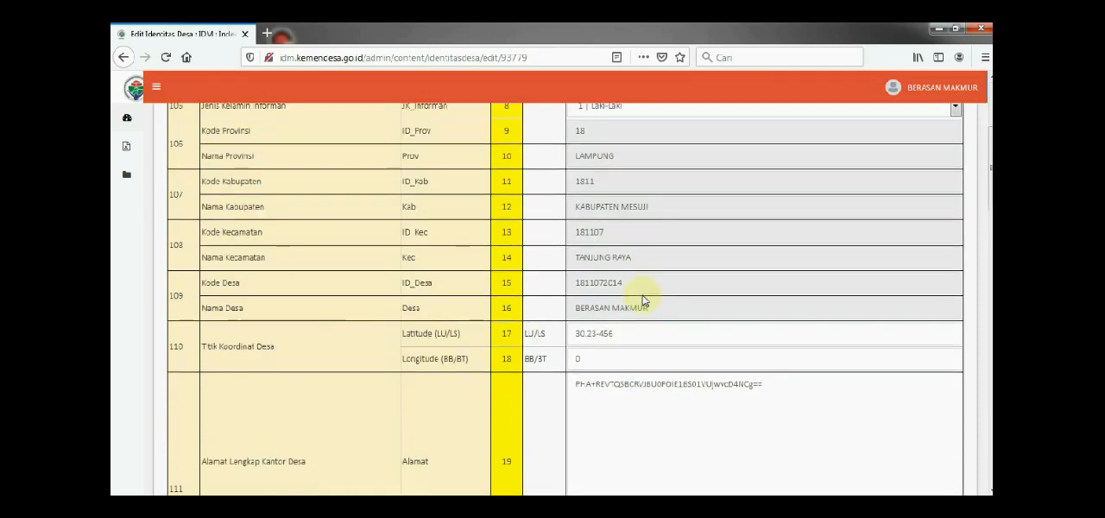
pyautogui.scroll(-2, 412, 335)
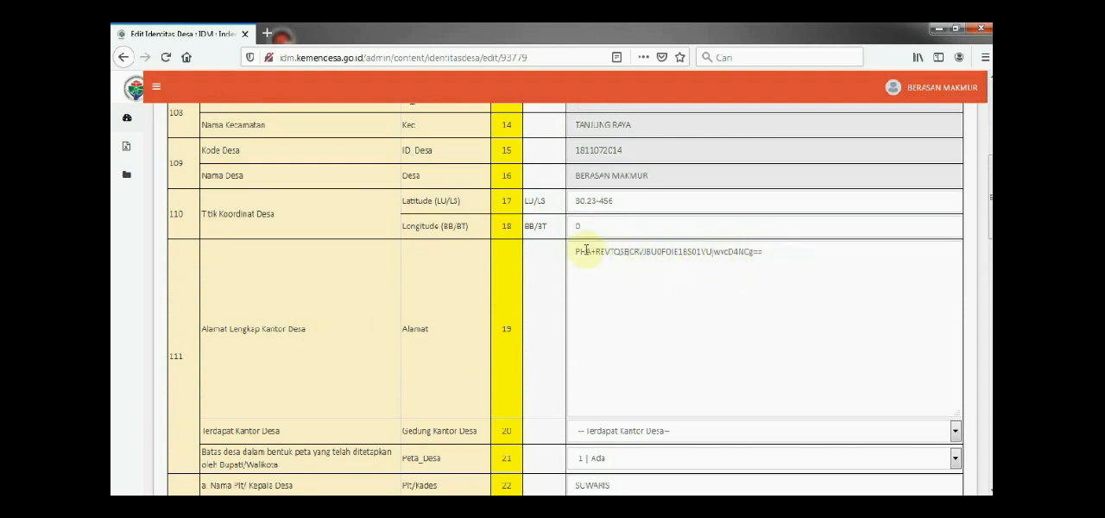
pyautogui.scroll(-5, 608, 267)
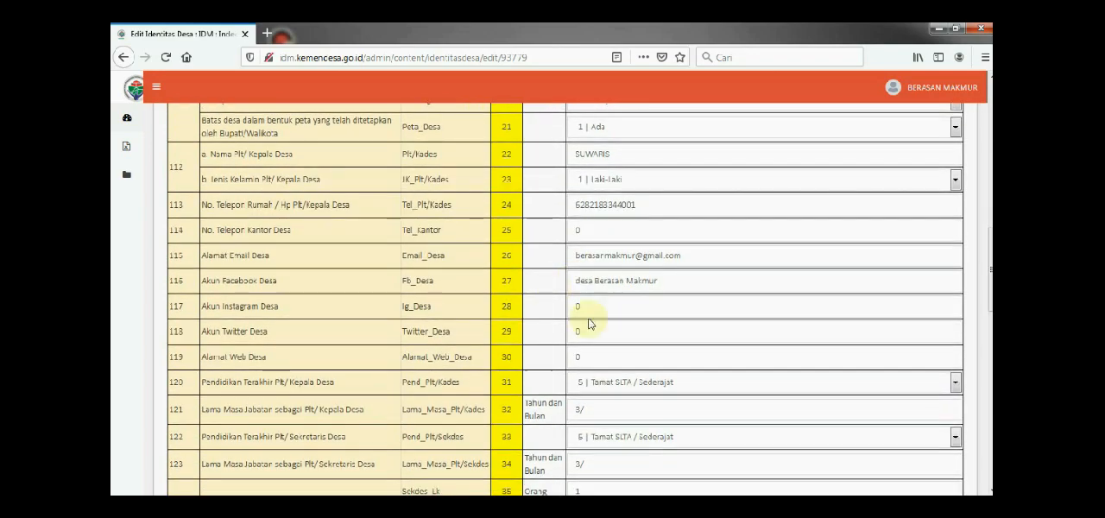
pyautogui.scroll(-2, 587, 321)
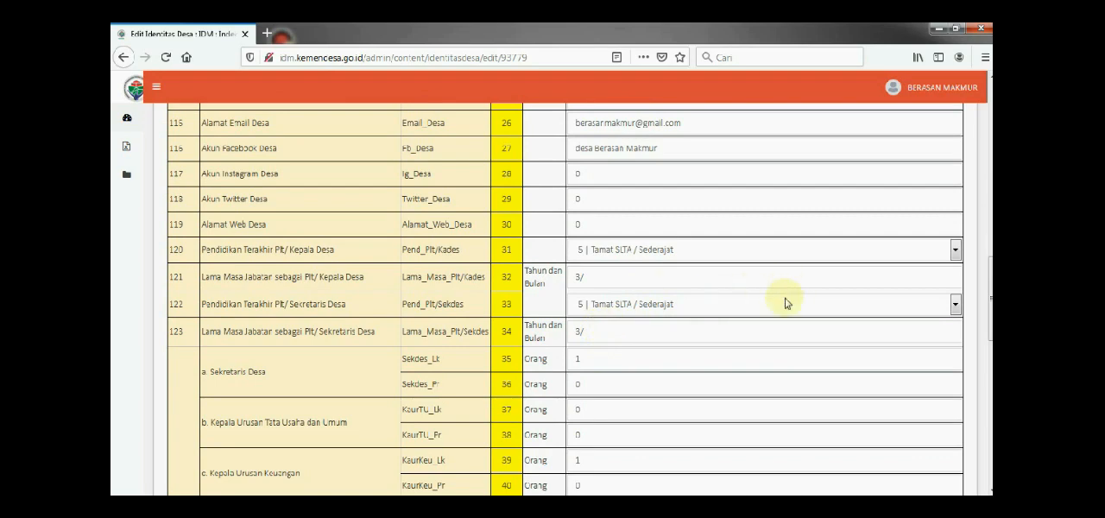
# View the education options for Pendidikan Terakhir Plt/Sekretaris Desa and look over the remaining official counts to the form's end
pyautogui.click(955, 305)
pyautogui.click(955, 305)
pyautogui.scroll(-10, 480, 307)
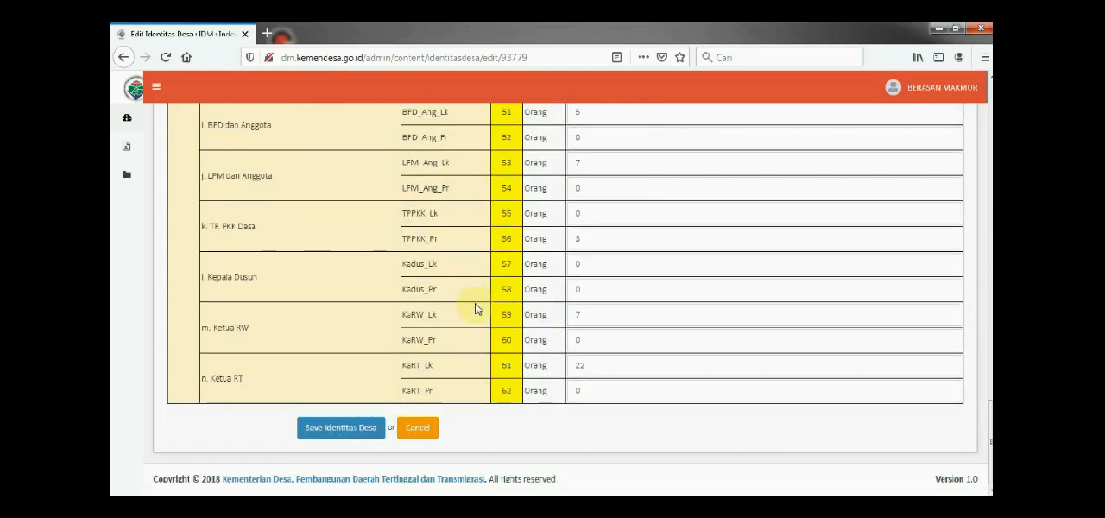
# Recheck the whole Identitas Desa form from the informant data to the Ketua RT counts and return to its beginning
pyautogui.moveTo(988, 407); pyautogui.dragTo(990, 122)
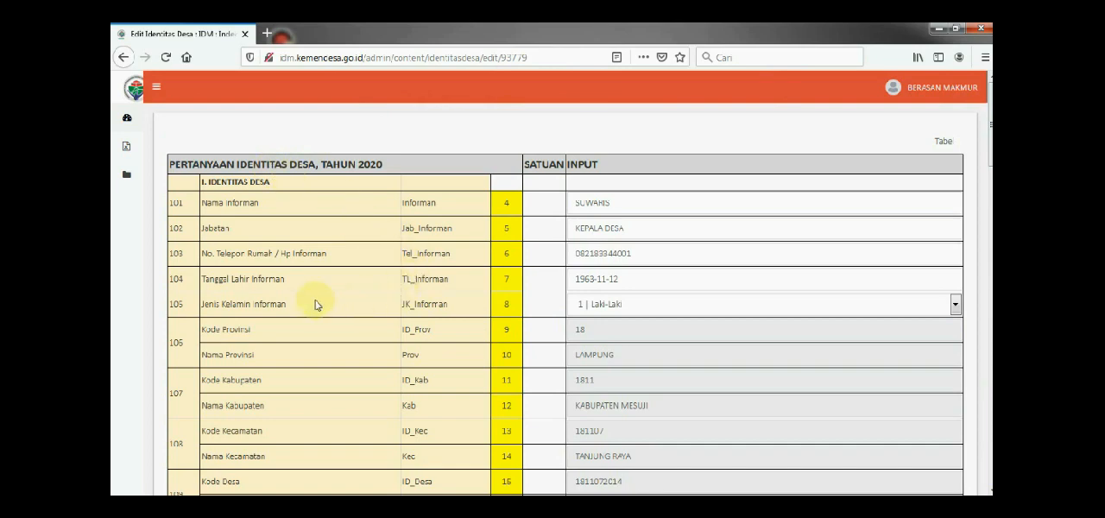
pyautogui.scroll(-2, 316, 302)
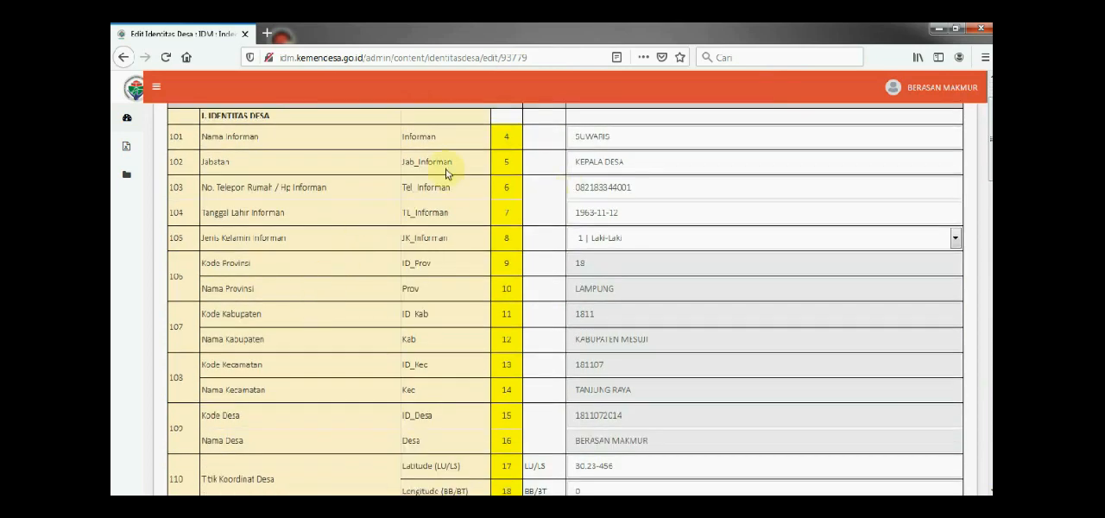
pyautogui.scroll(2, 447, 173)
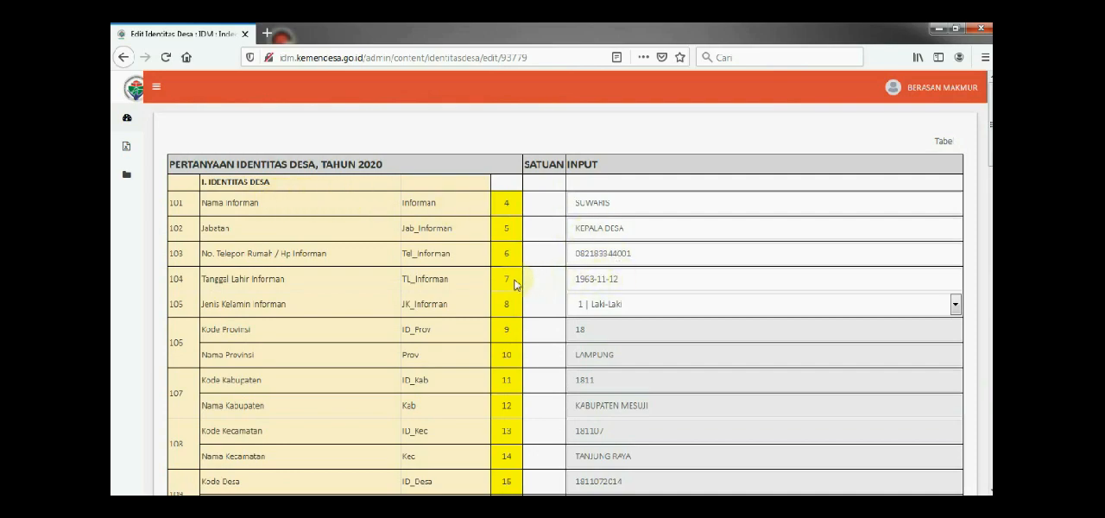
pyautogui.scroll(-15, 476, 277)
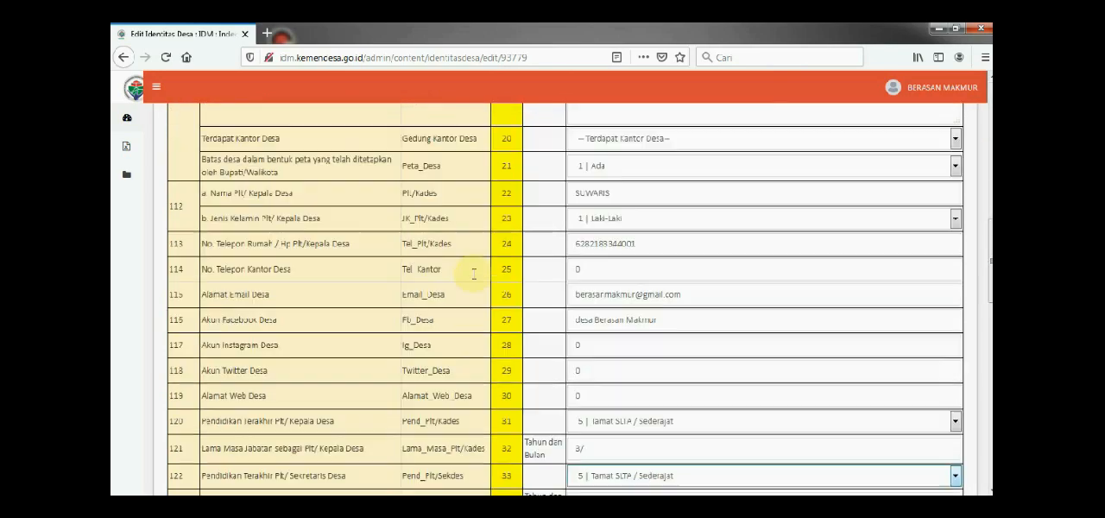
pyautogui.scroll(-10, 474, 273)
pyautogui.scroll(-5, 470, 279)
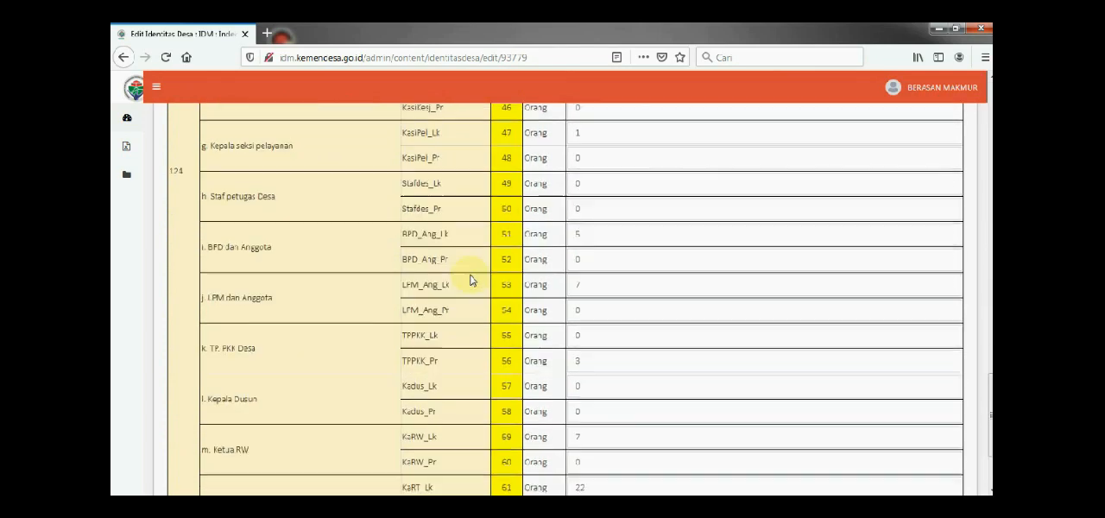
pyautogui.scroll(-2, 471, 279)
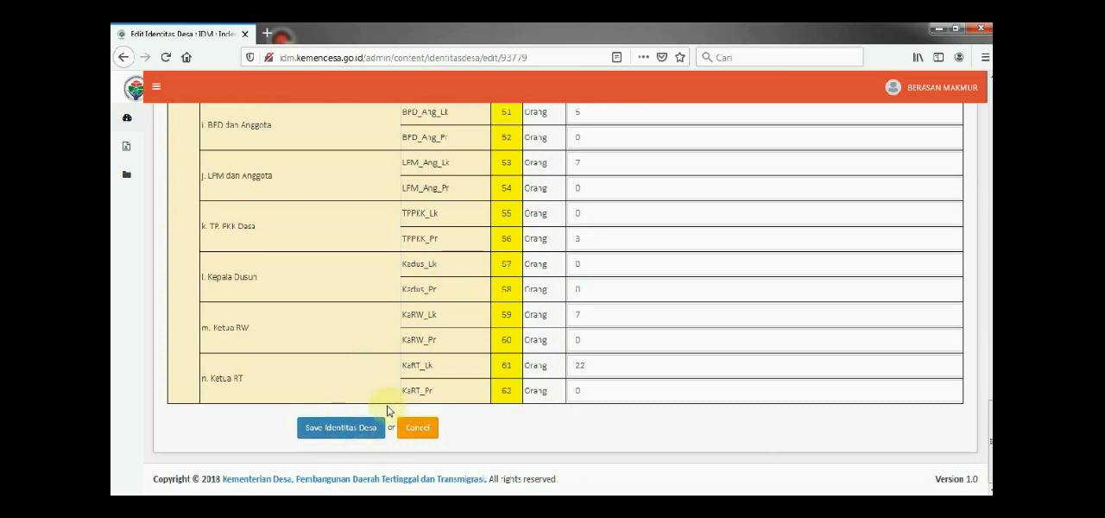
pyautogui.scroll(10, 296, 278)
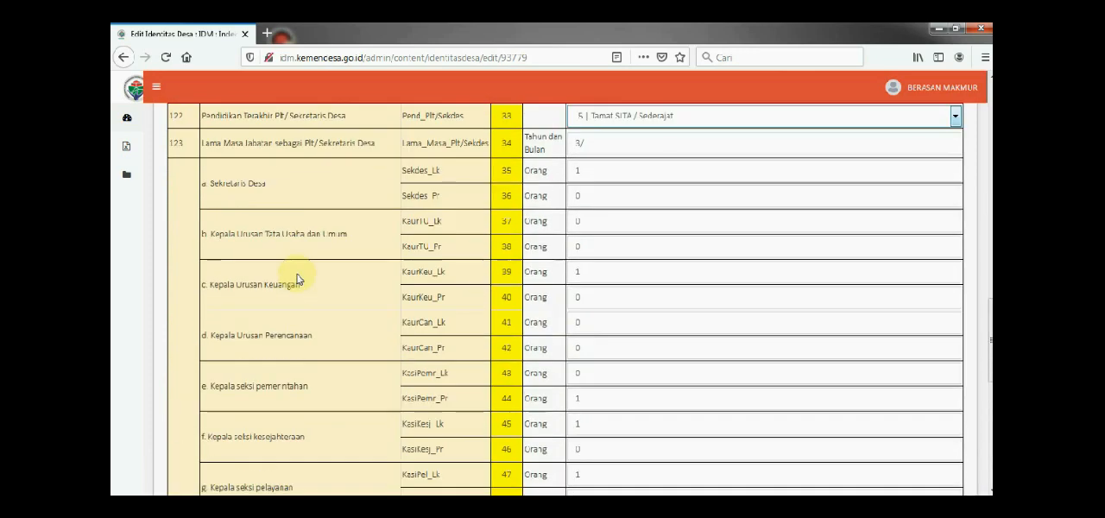
pyautogui.scroll(8, 296, 278)
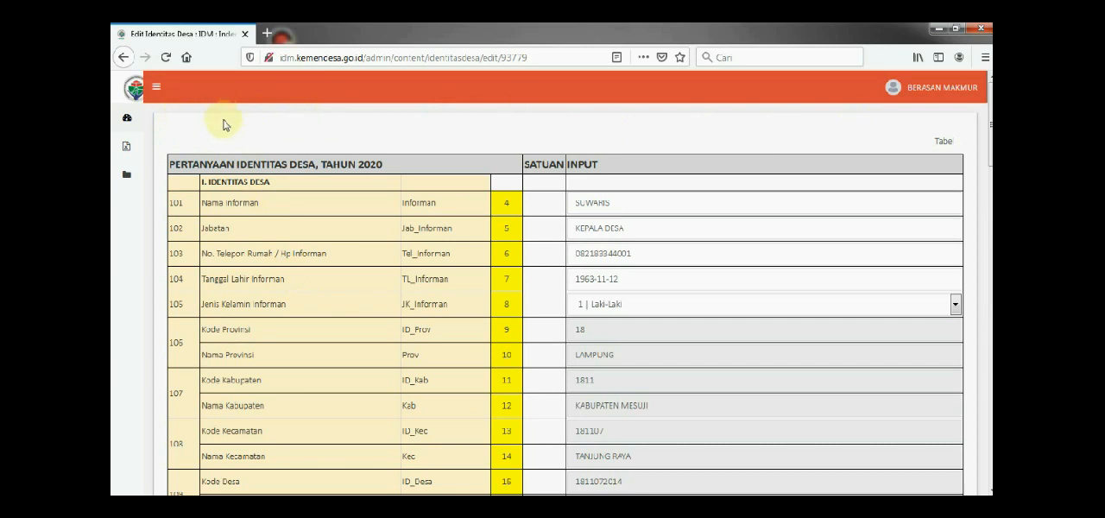
# Open the Geografi & Topografi records from the site's data section and open the 2020 record for editing
pyautogui.click(127, 175)
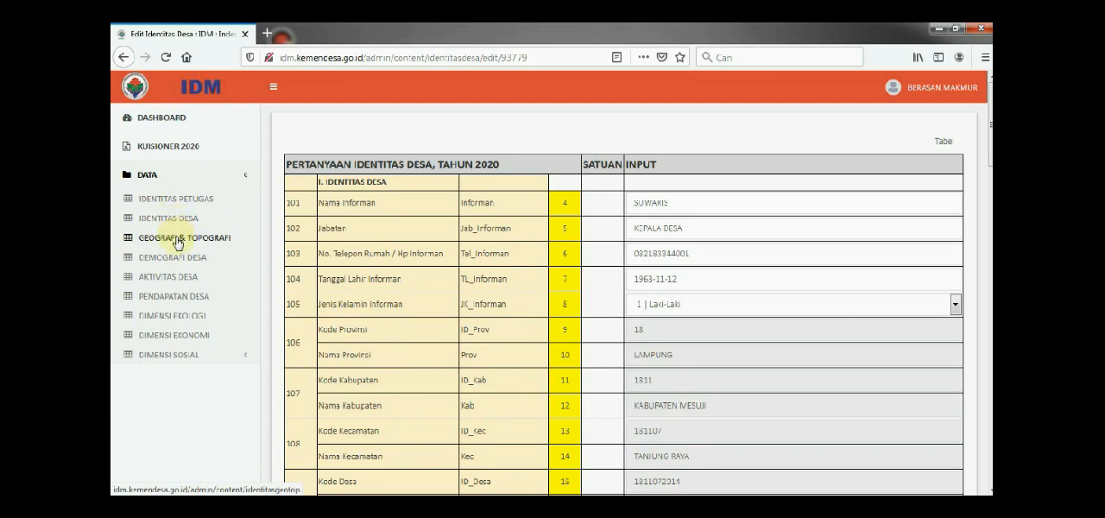
pyautogui.click(177, 241)
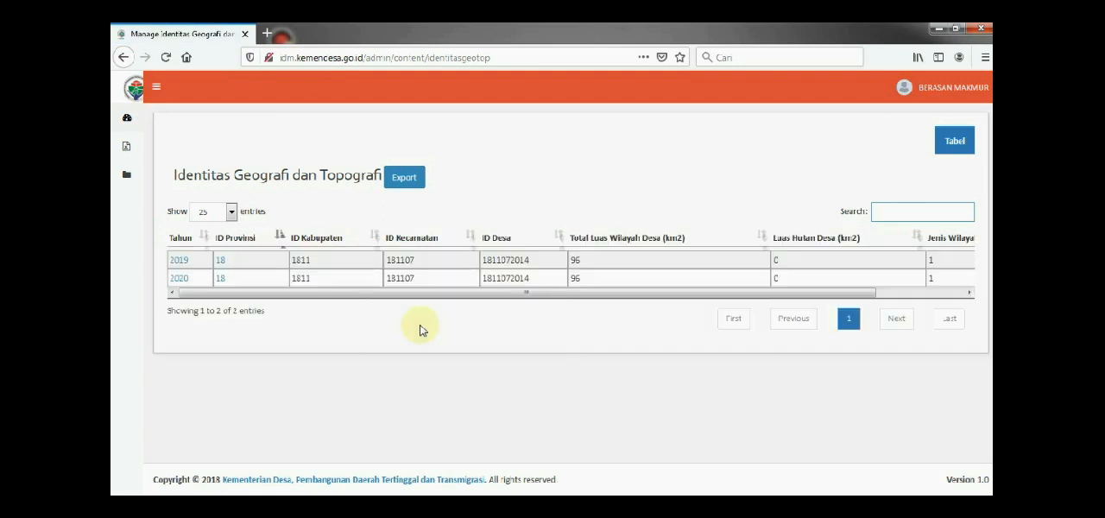
pyautogui.click(221, 285)
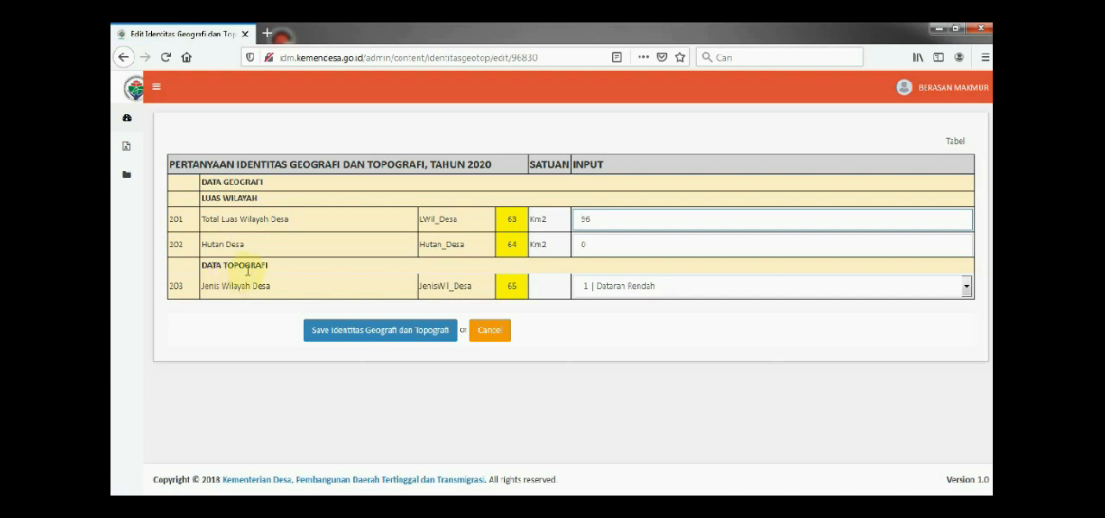
# Check the Total Luas Wilayah Desa entry and its unit in the Geografi dan Topografi form
pyautogui.click(610, 225)
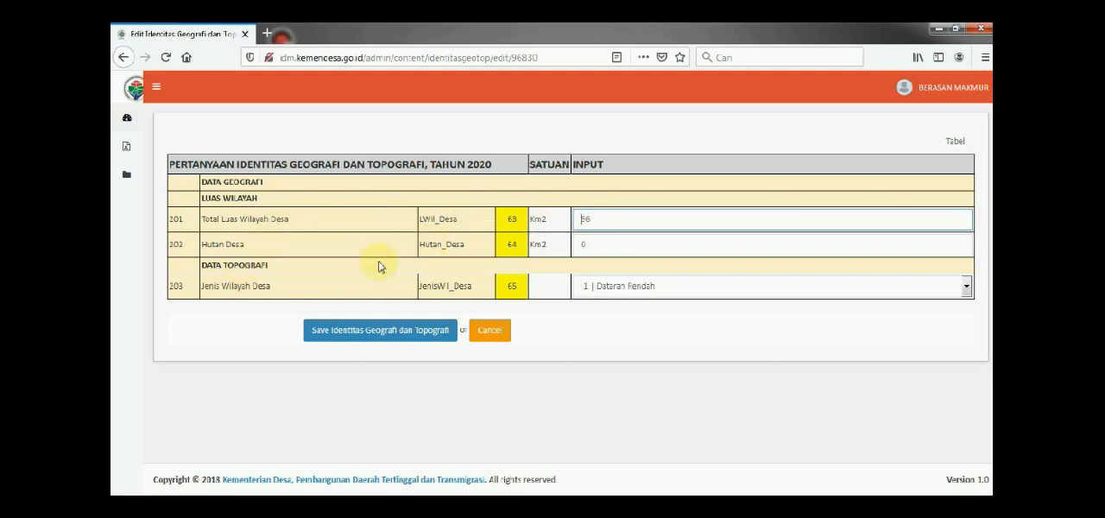
pyautogui.click(530, 211)
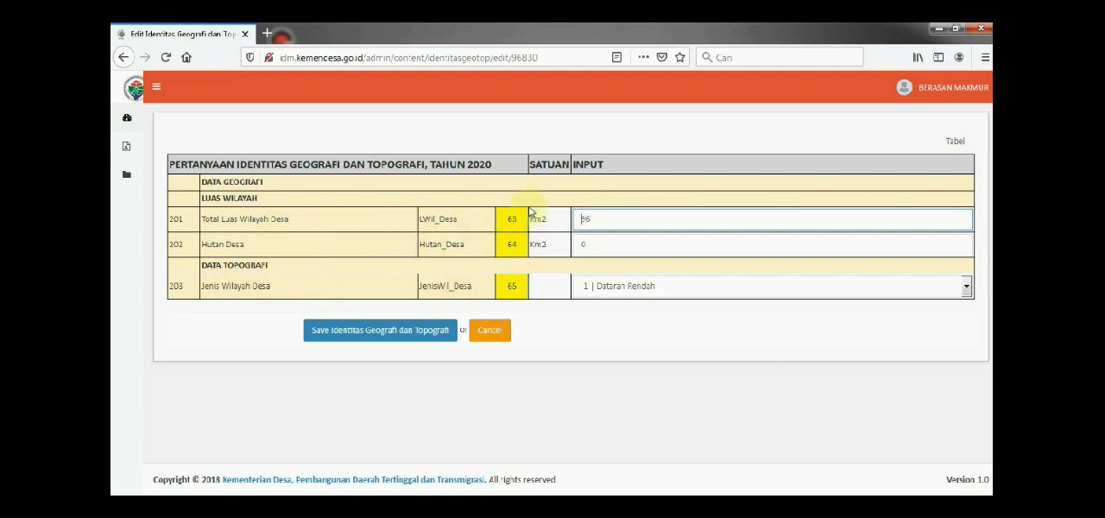
pyautogui.click(637, 232)
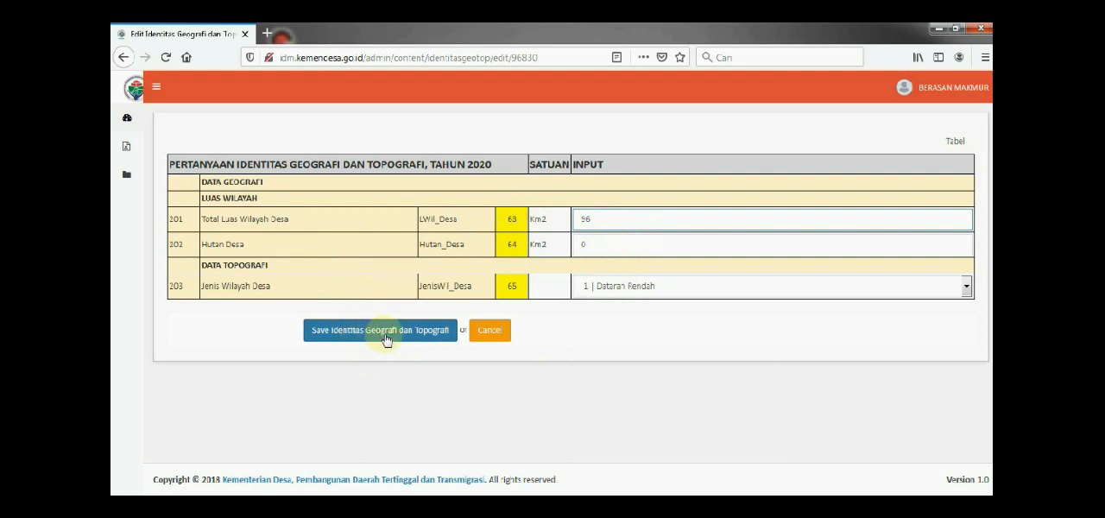
# Open the Demografi Desa records from the site's data section and open the 2020 record for editing
pyautogui.moveTo(186, 169)
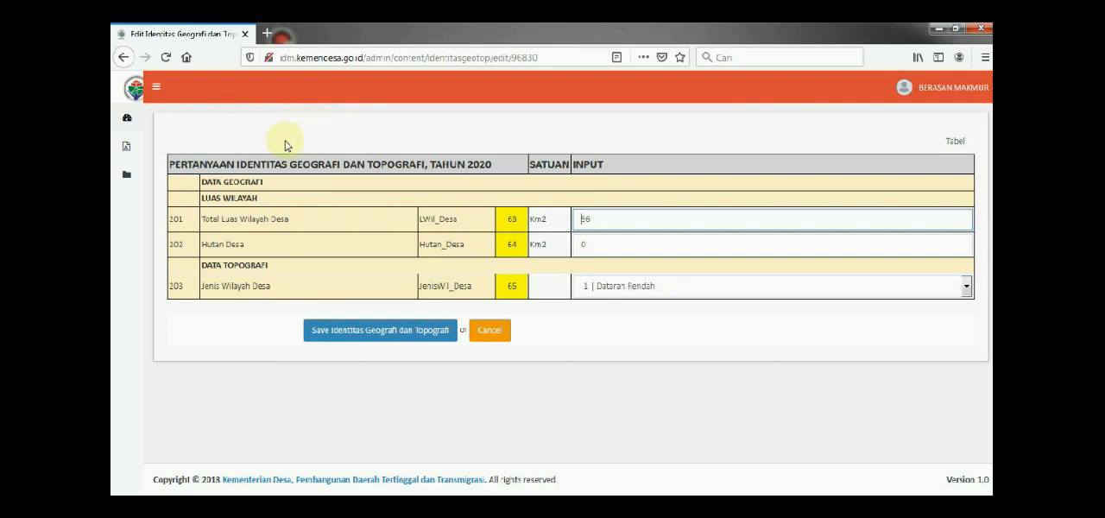
pyautogui.moveTo(131, 171)
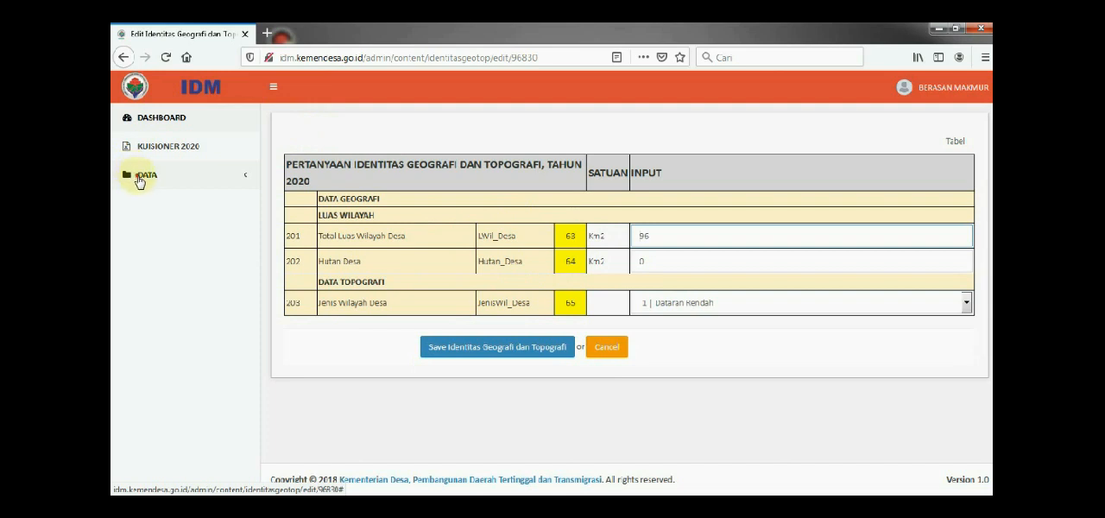
pyautogui.click(141, 176)
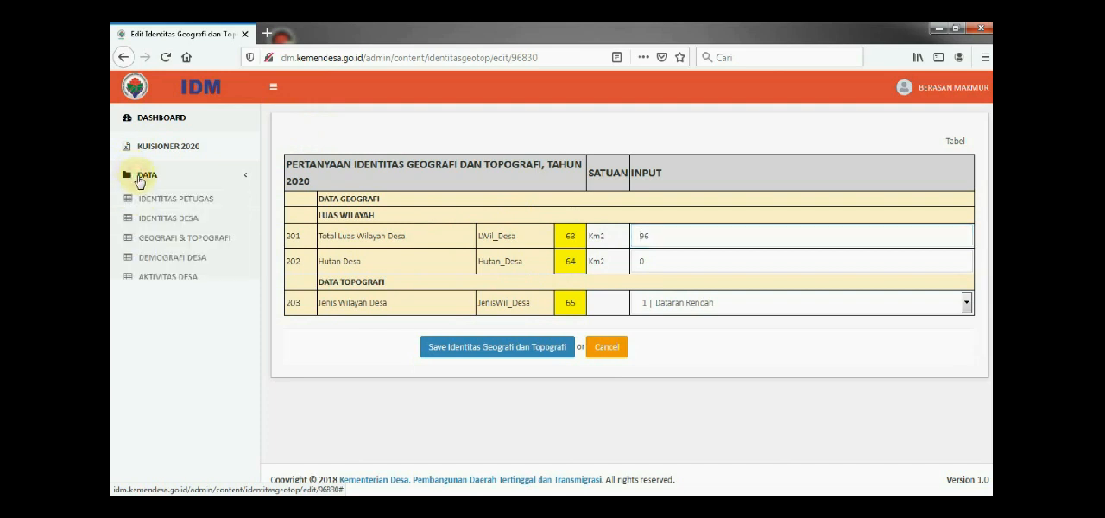
pyautogui.click(152, 261)
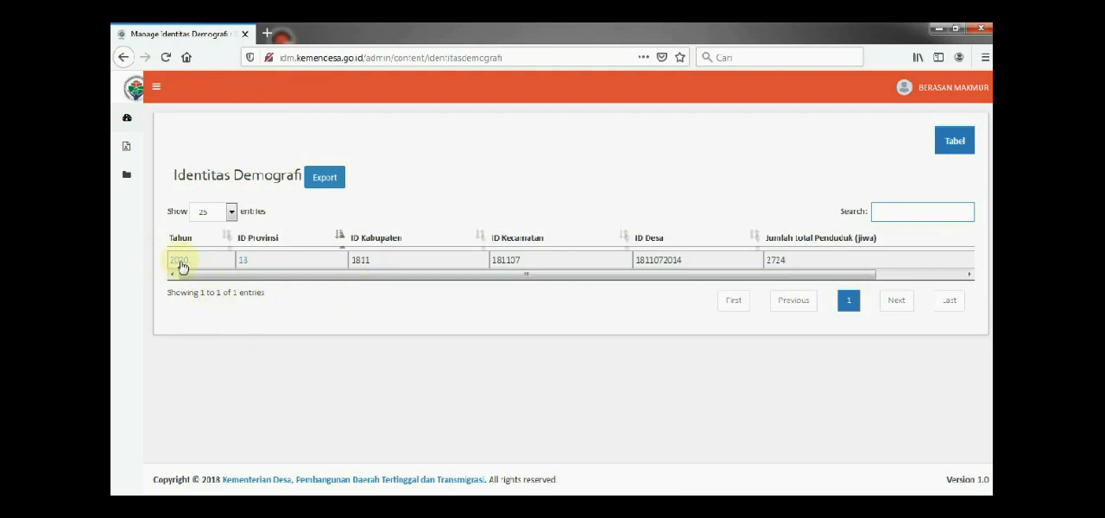
pyautogui.click(241, 264)
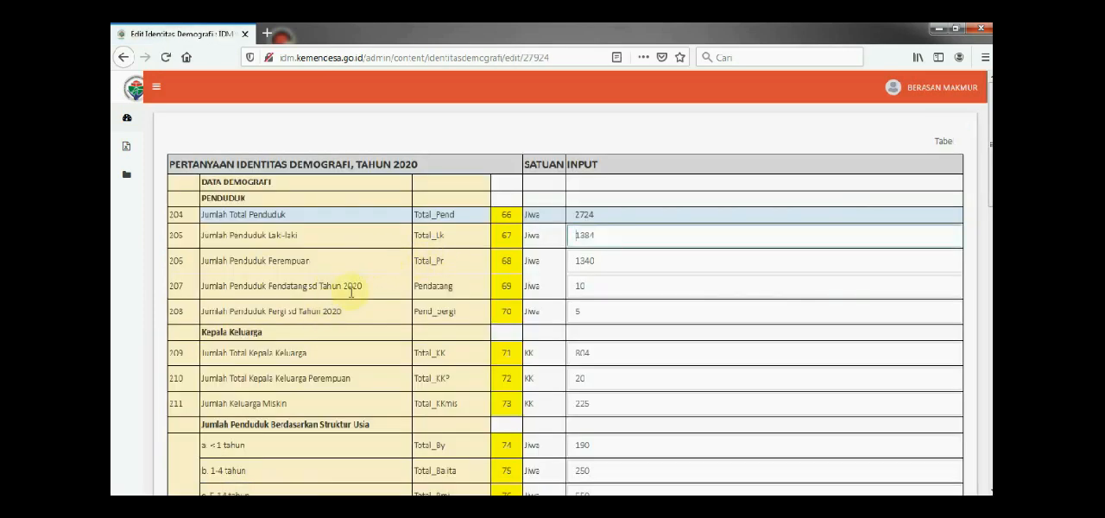
# Look over the Penduduk and Kepala Keluarga fields and check whether the Jumlah Total Penduduk entry can be edited
pyautogui.scroll(-5, 480, 298)
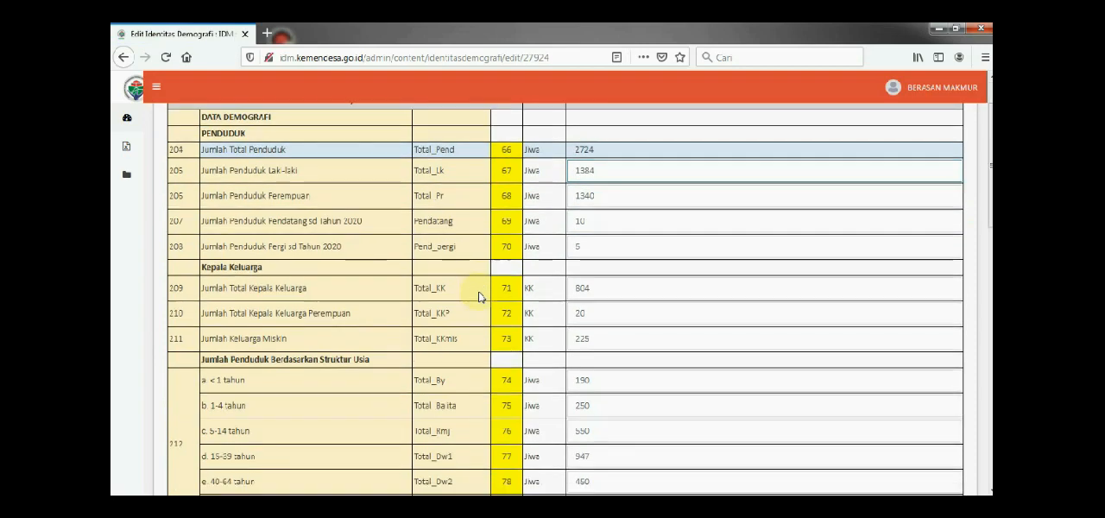
pyautogui.scroll(5, 480, 298)
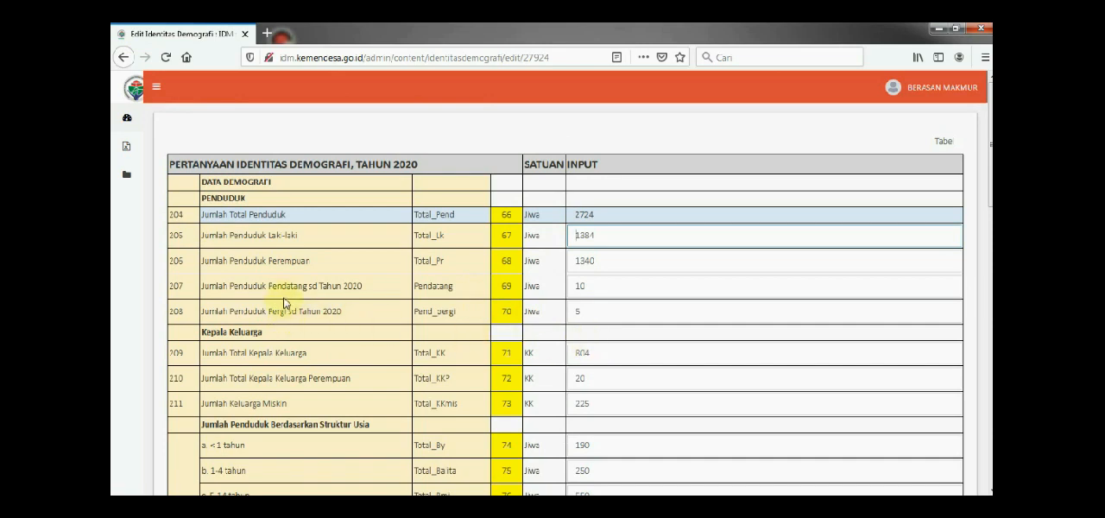
pyautogui.click(610, 215)
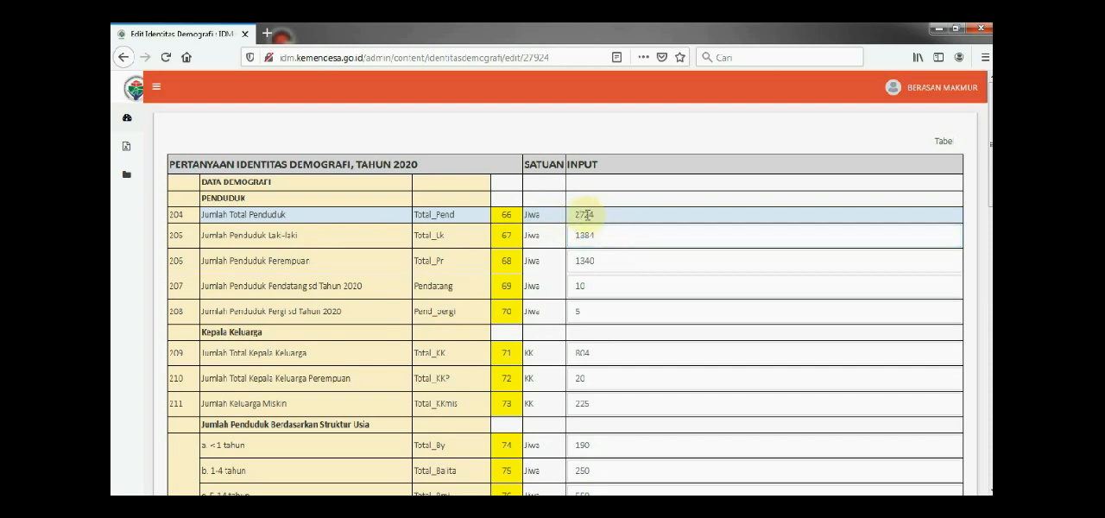
pyautogui.moveTo(595, 217); pyautogui.dragTo(563, 217)
# Set Jumlah Penduduk Laki-laki to 2500 in the Identitas Demografi form
pyautogui.click(594, 238)
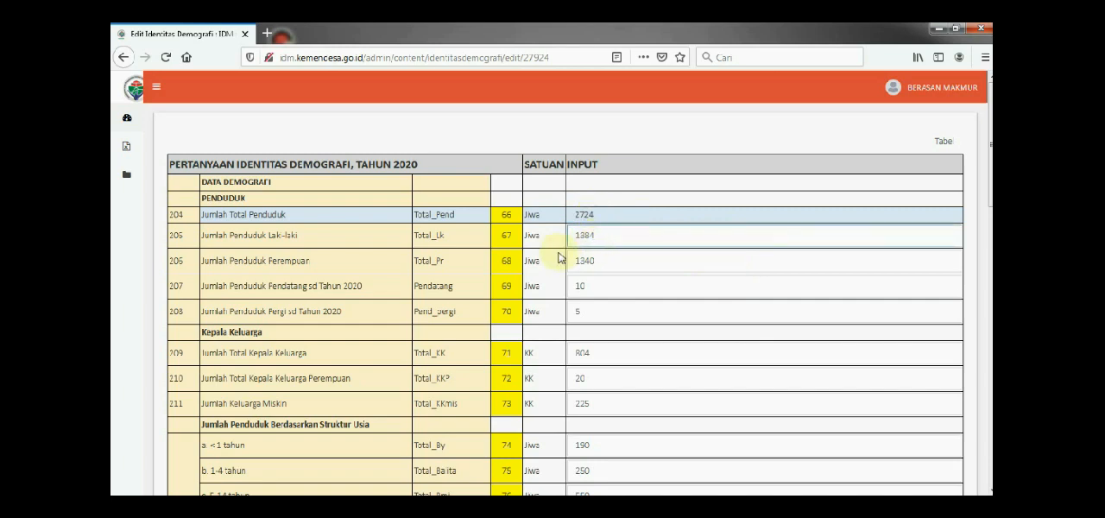
pyautogui.moveTo(599, 238); pyautogui.dragTo(575, 240)
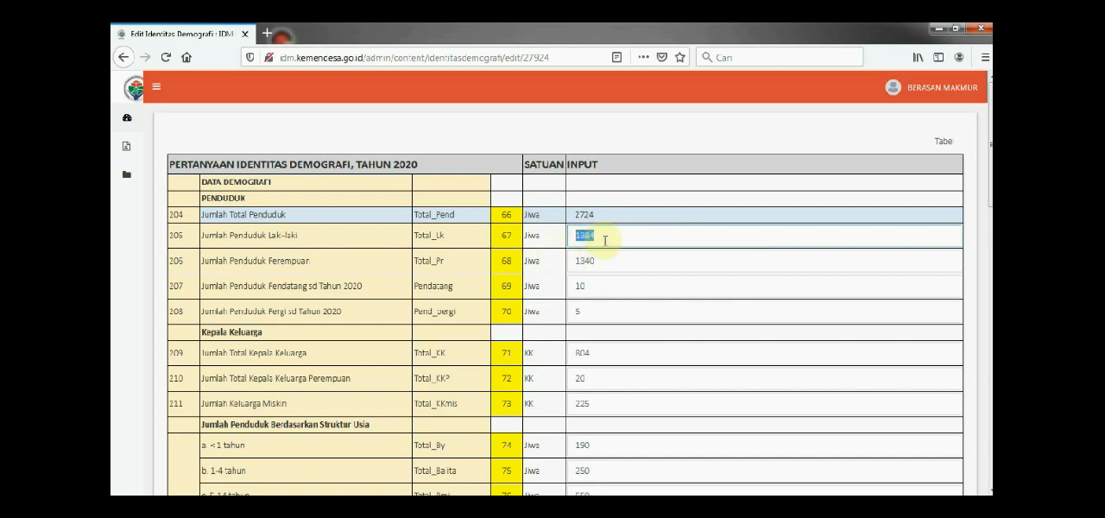
pyautogui.click(605, 241)
pyautogui.press('BackSpace')
pyautogui.press('BackSpace')
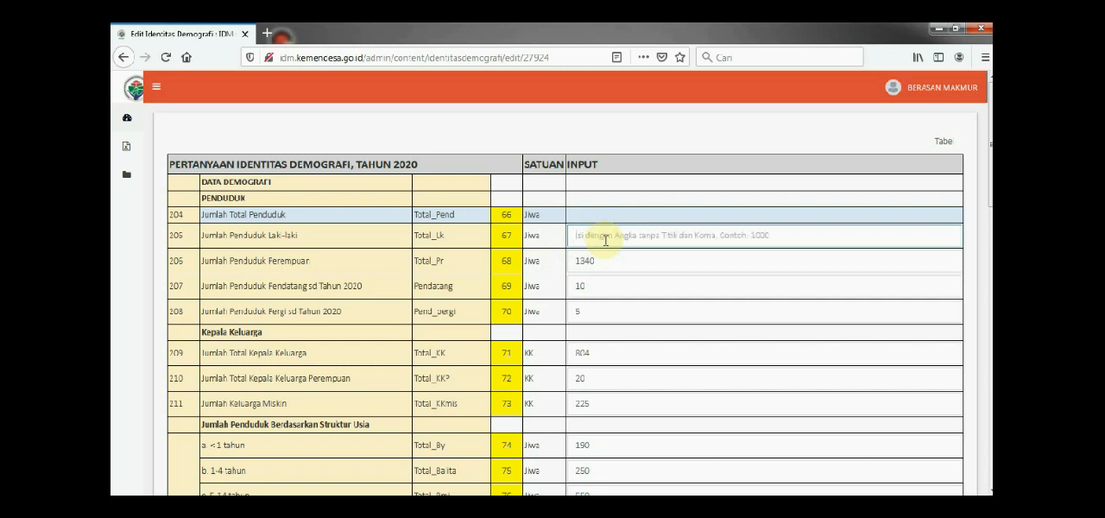
pyautogui.write('2')
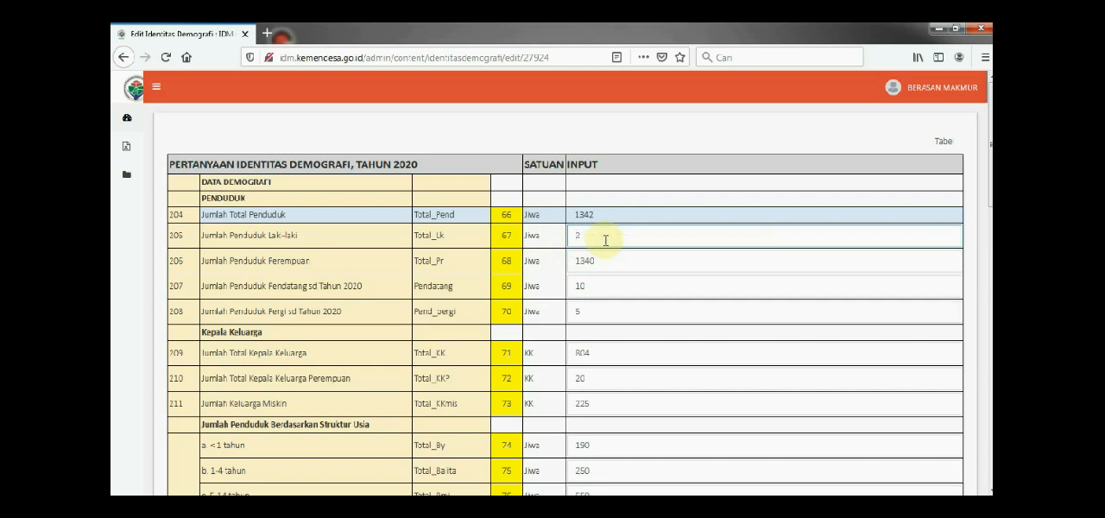
pyautogui.write('500')
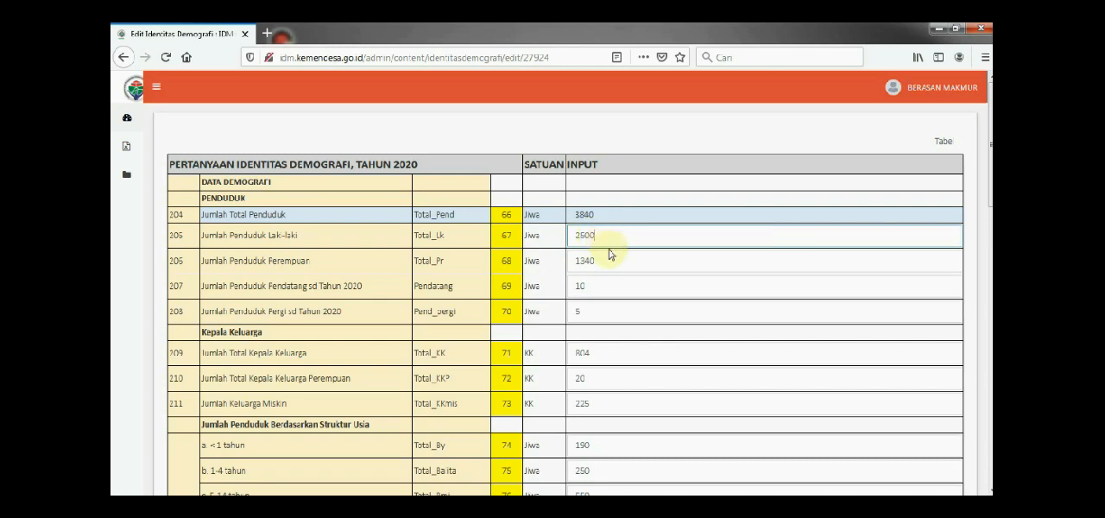
# Set Jumlah Keluarga Miskin to 200 in the Identitas Demografi form and look over the remaining entries
pyautogui.click(617, 260)
pyautogui.scroll(-3, 613, 326)
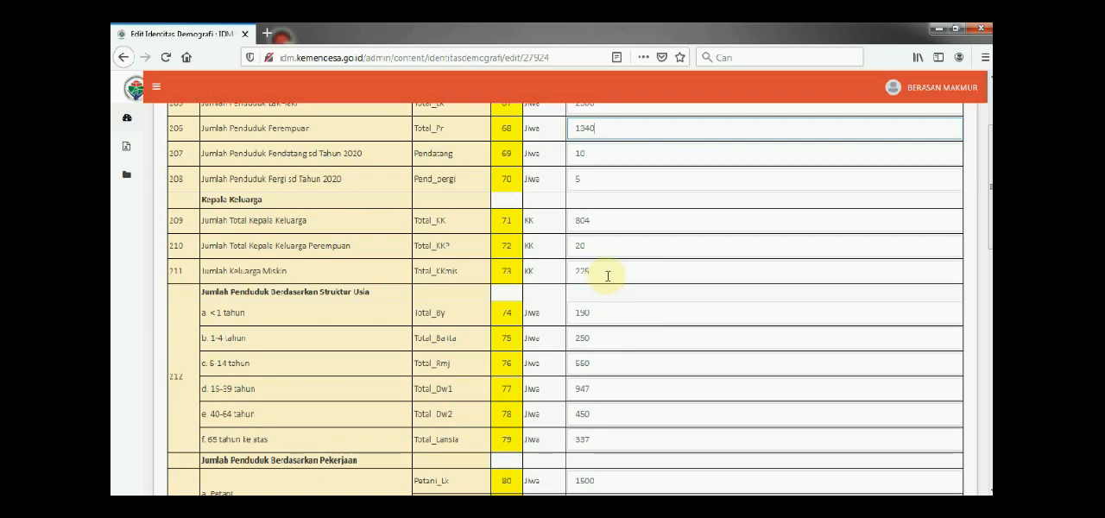
pyautogui.click(608, 274)
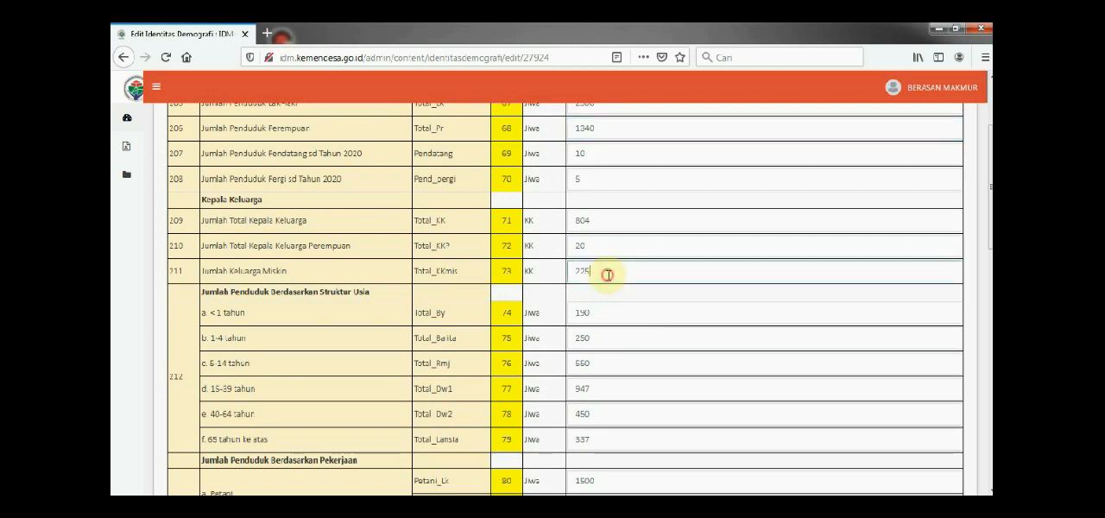
pyautogui.press('BackSpace')
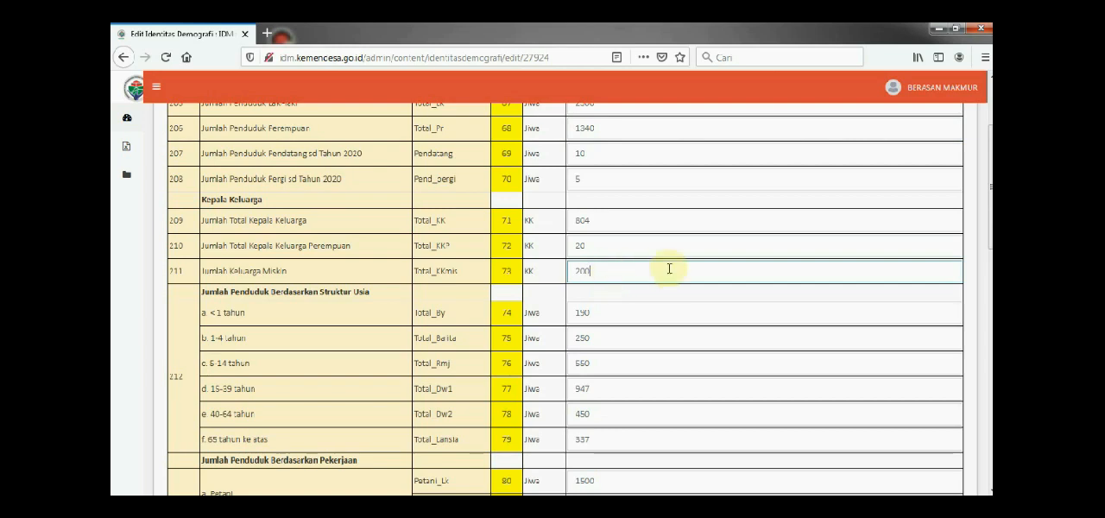
pyautogui.scroll(-15, 663, 294)
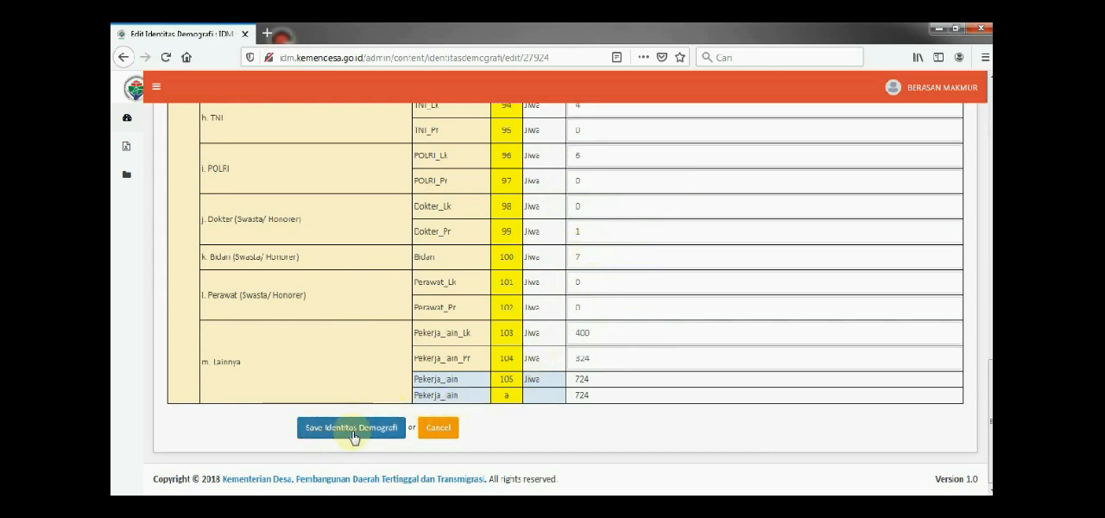
pyautogui.scroll(15, 367, 367)
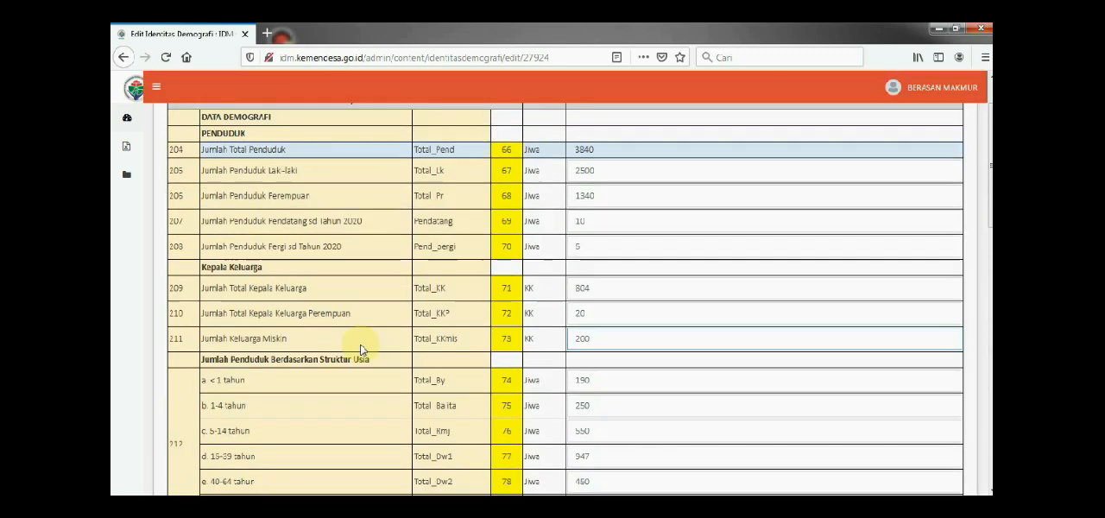
pyautogui.scroll(1, 361, 349)
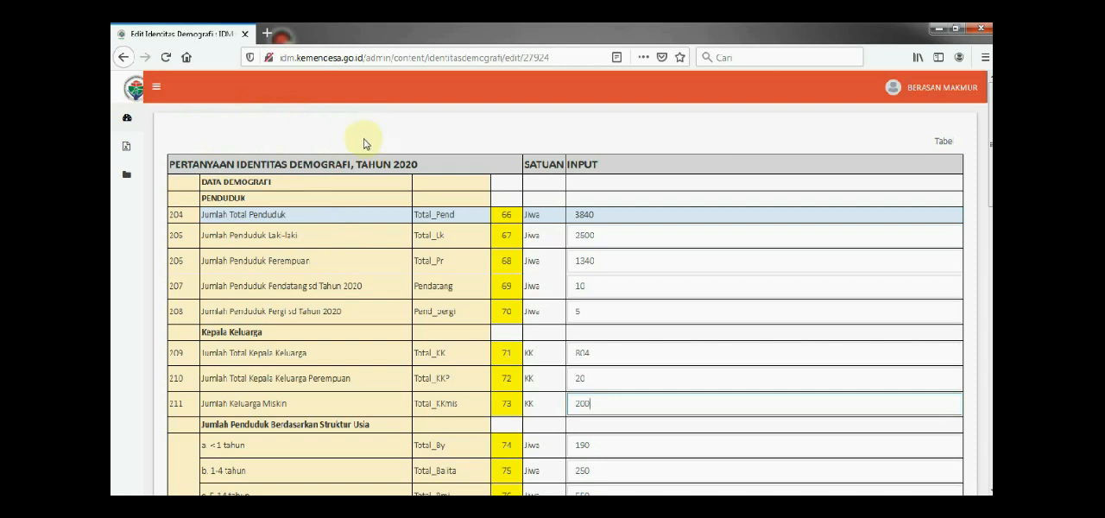
# Open the Bidang Permukiman records under Dimensi Sosial and open the 2020 record for editing
pyautogui.moveTo(136, 178)
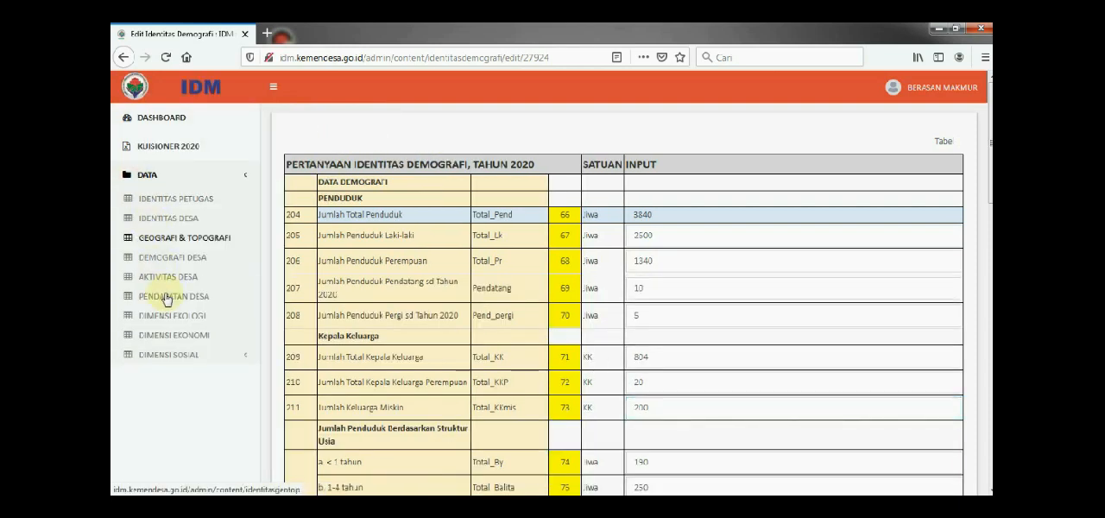
pyautogui.click(163, 357)
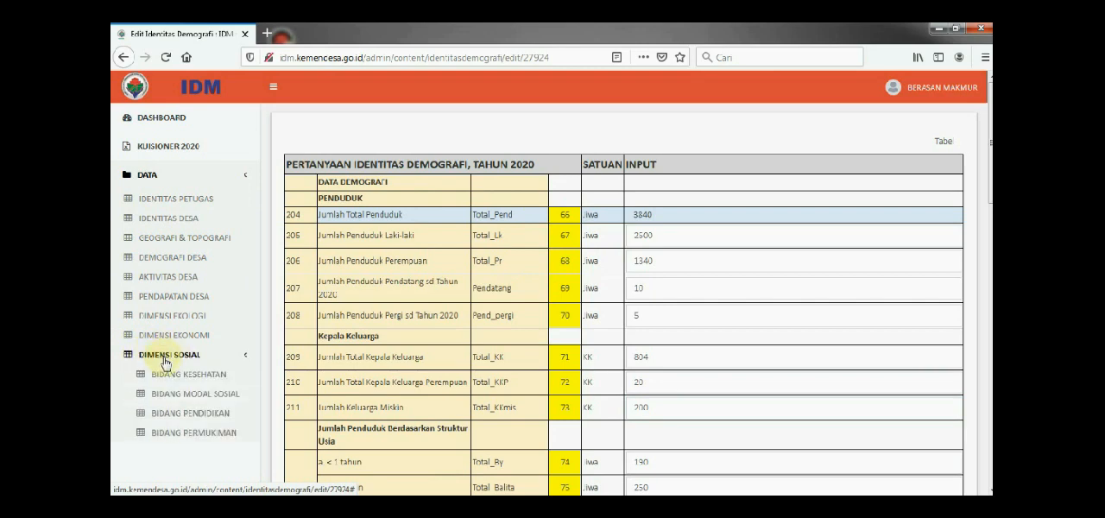
pyautogui.scroll(-3, 170, 397)
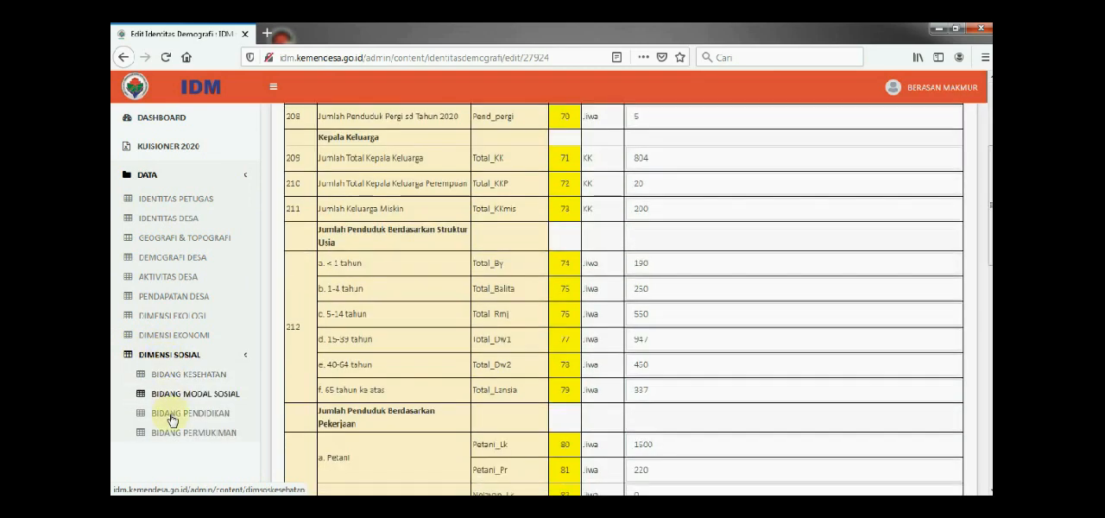
pyautogui.click(210, 436)
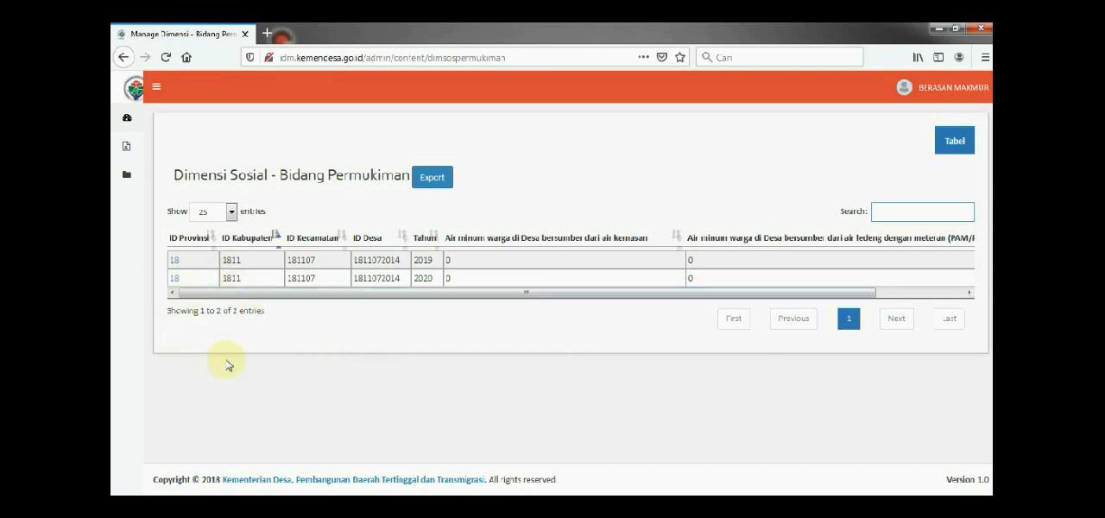
pyautogui.click(173, 281)
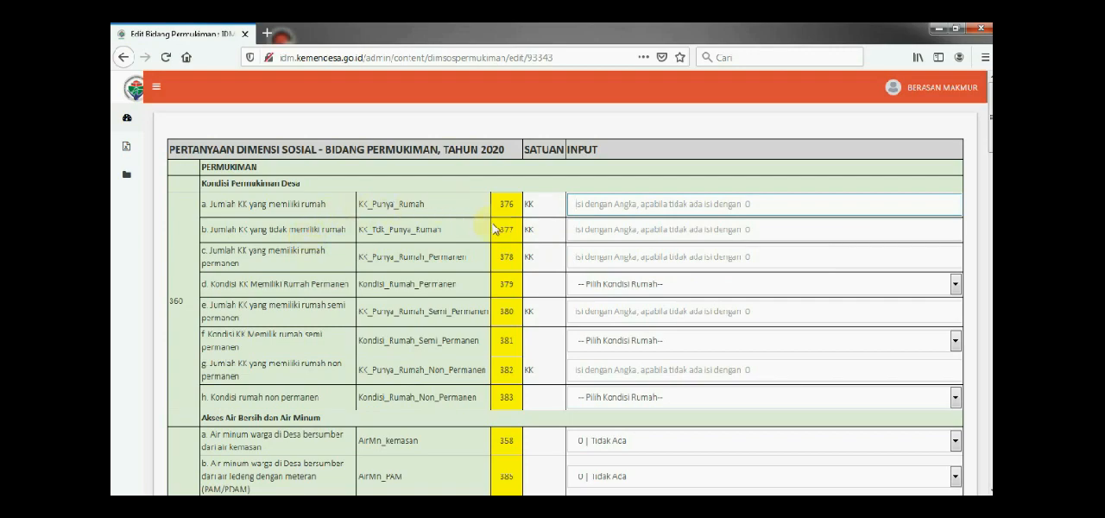
# Look over the Kondisi Permukiman Desa and Akses Air Bersih dan Air Minum questions for unanswered fields
pyautogui.scroll(-1, 530, 295)
pyautogui.scroll(-2, 530, 294)
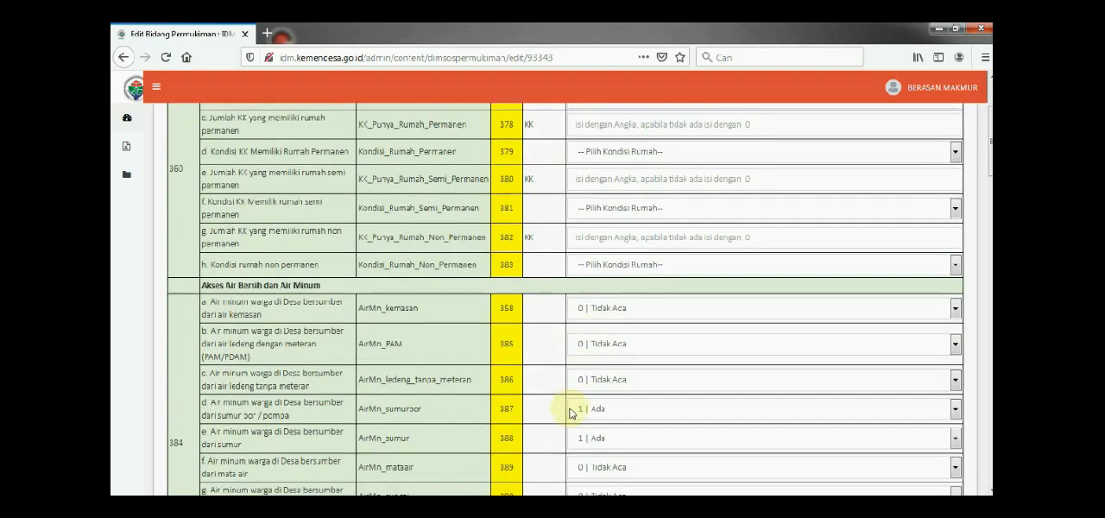
pyautogui.scroll(-5, 551, 370)
pyautogui.scroll(8, 542, 369)
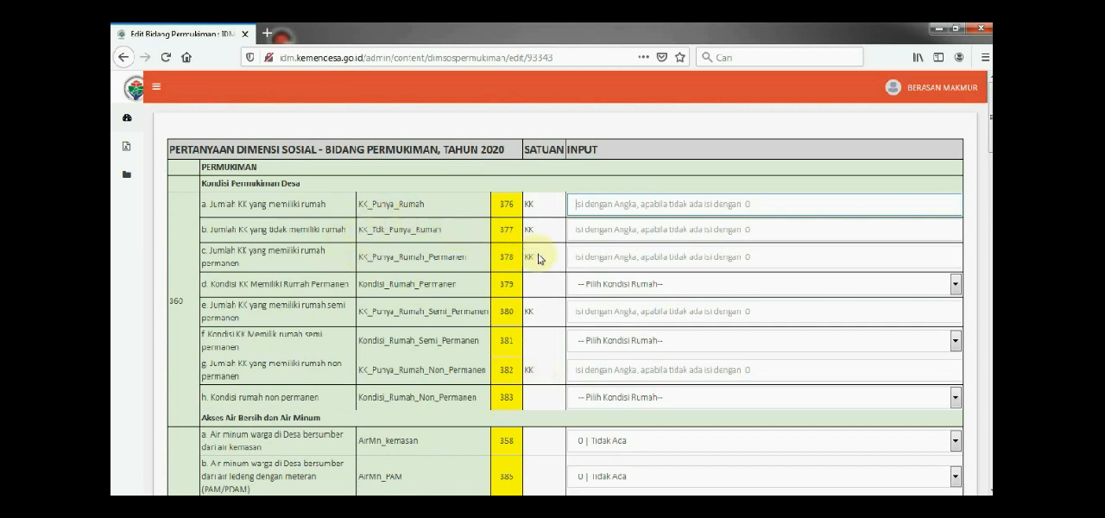
pyautogui.click(648, 208)
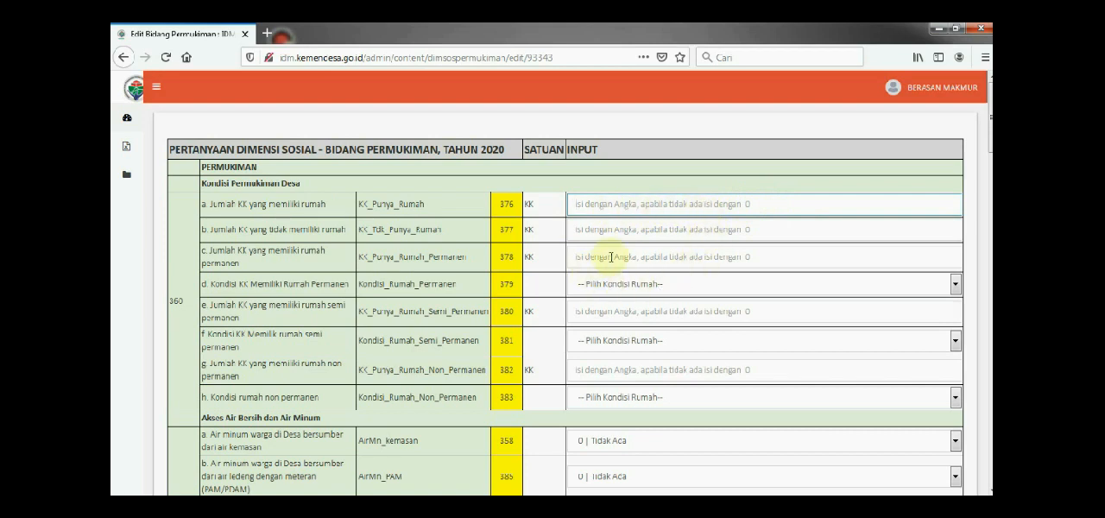
# Answer the question on whether most residents use a parabola with "1 | Ya, Sebagian Kecil"
pyautogui.scroll(-3, 663, 287)
pyautogui.scroll(-15, 663, 287)
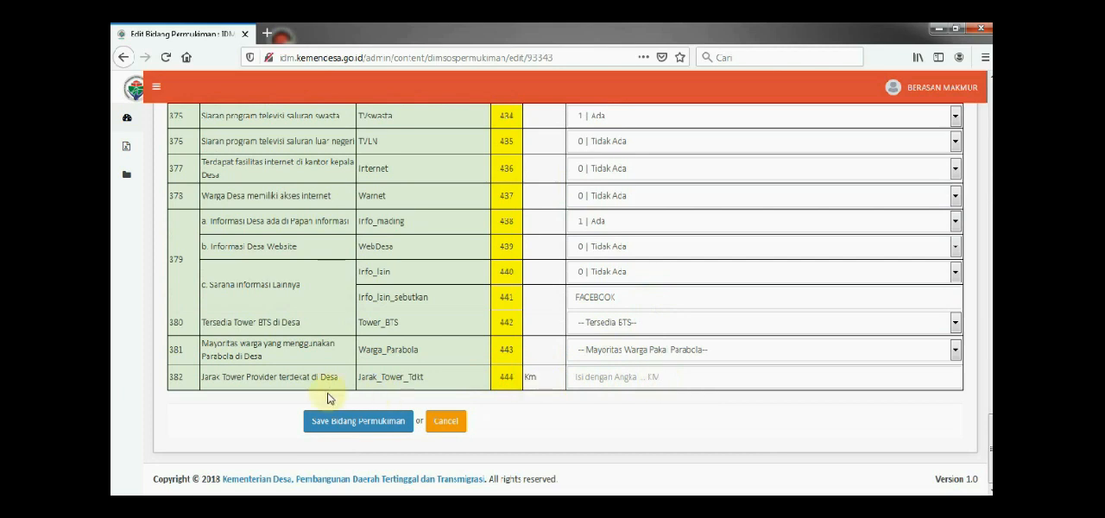
pyautogui.click(626, 379)
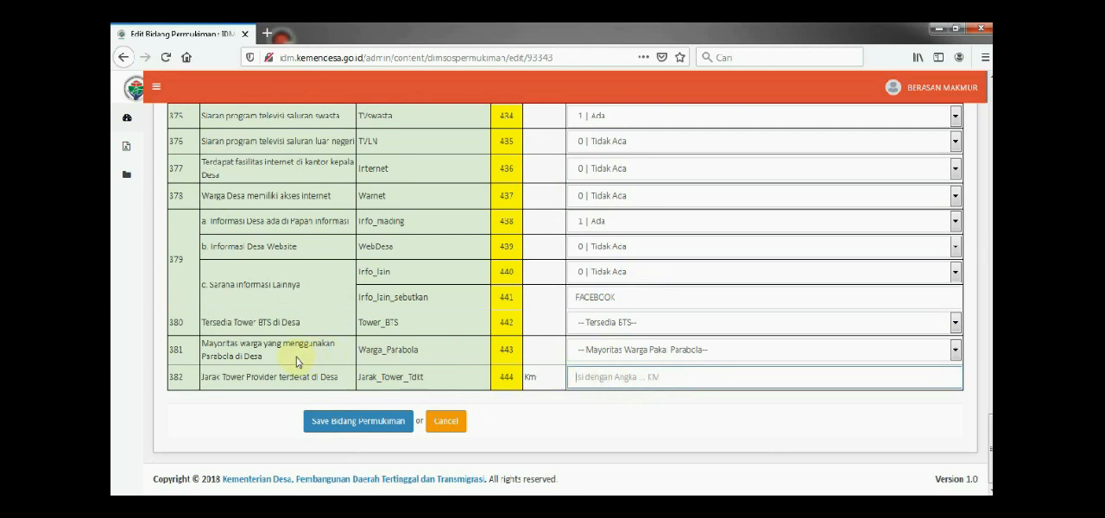
pyautogui.click(953, 354)
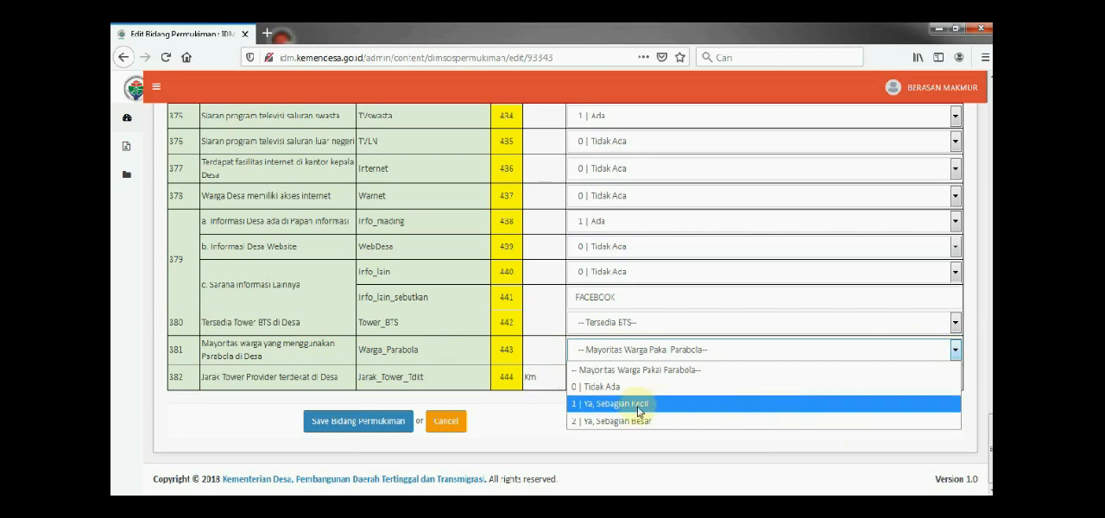
pyautogui.click(666, 404)
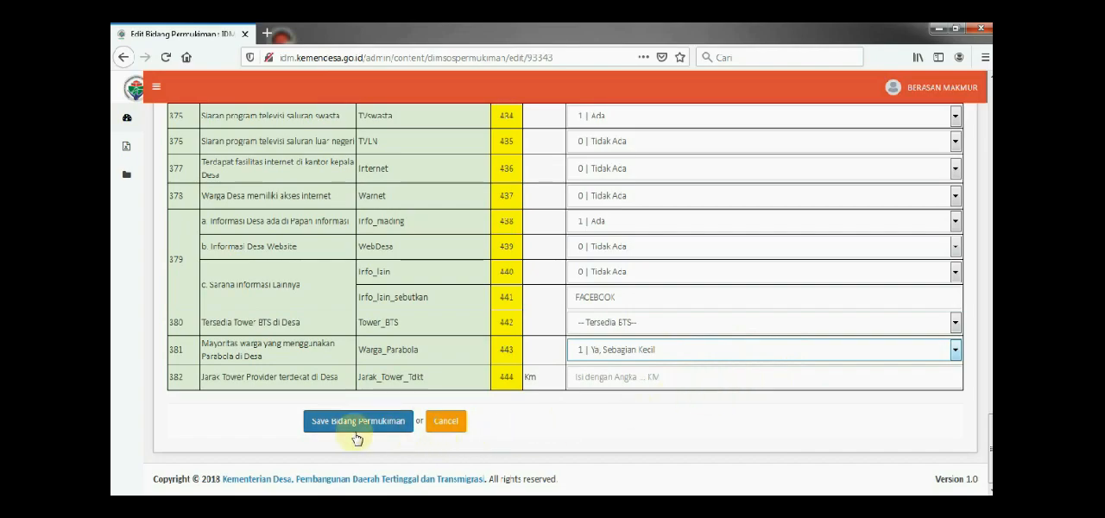
# Review the Bidang Permukiman form from the final questions back to the housing and water questions
pyautogui.scroll(10, 393, 345)
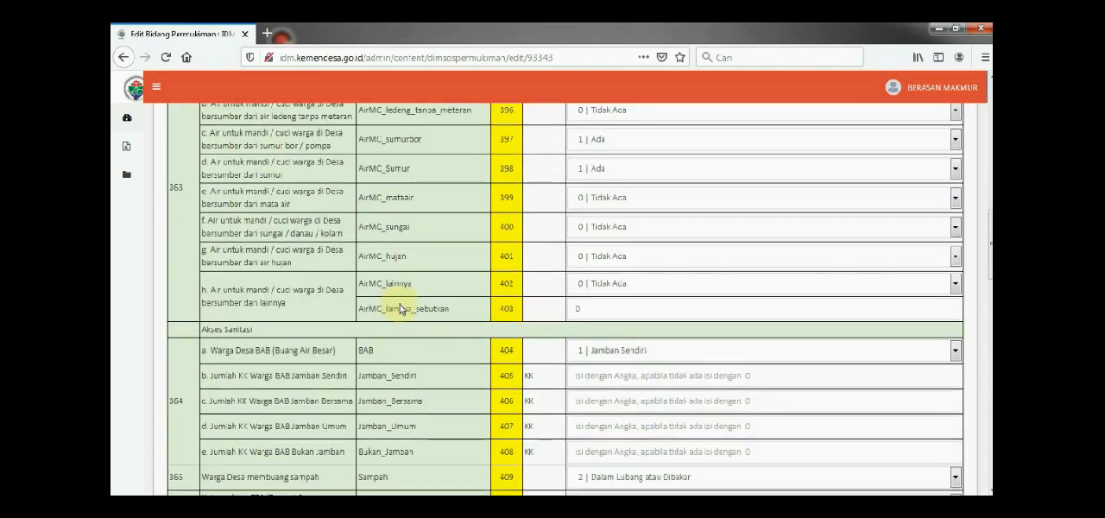
pyautogui.scroll(-10, 388, 313)
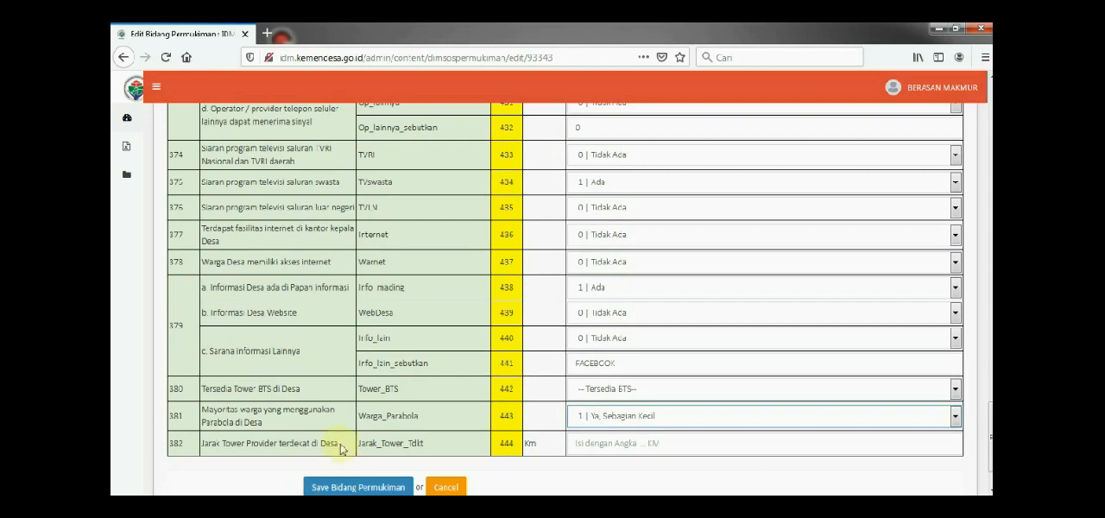
pyautogui.scroll(3, 326, 311)
pyautogui.scroll(15, 326, 310)
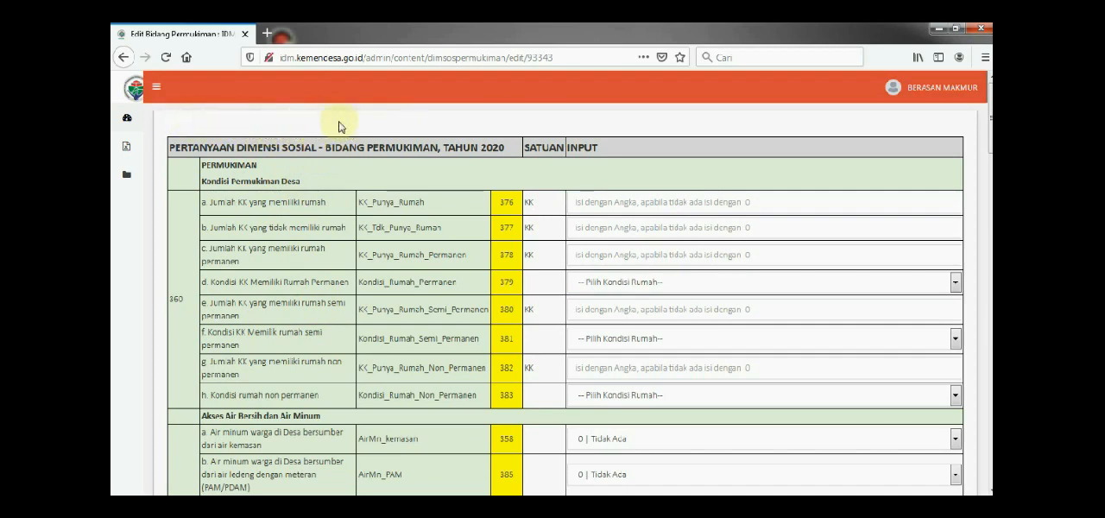
pyautogui.scroll(-1, 487, 142)
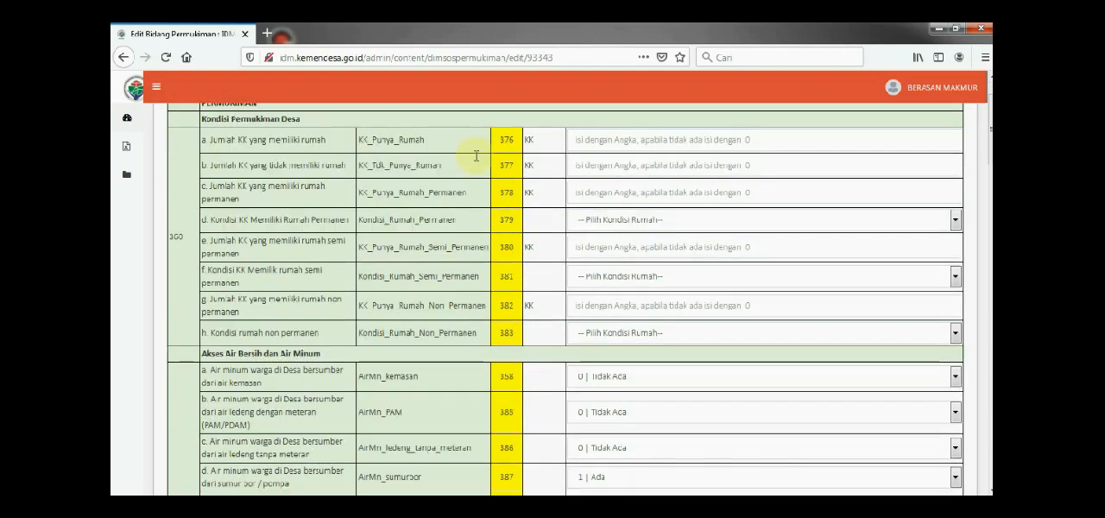
pyautogui.scroll(-10, 457, 173)
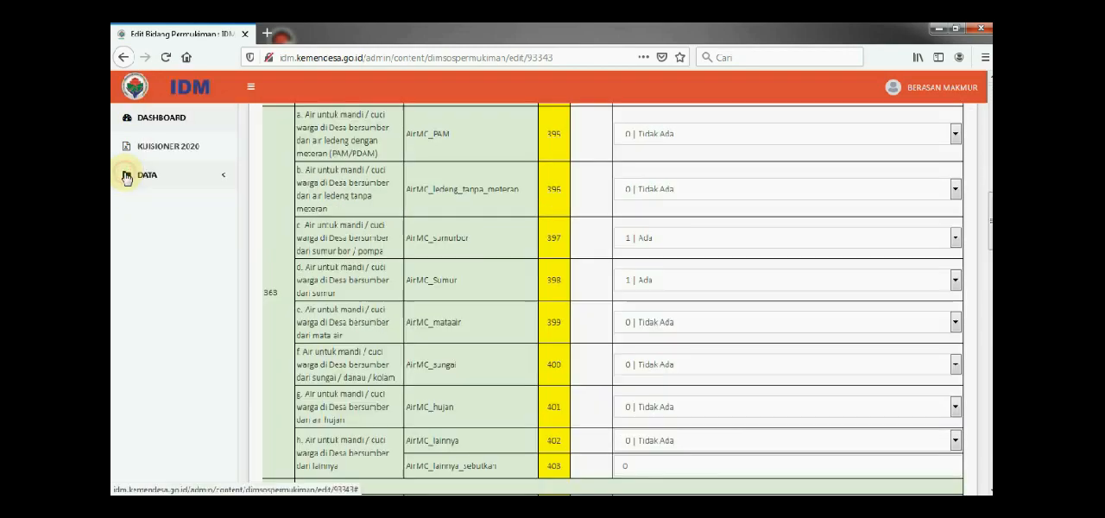
pyautogui.click(127, 177)
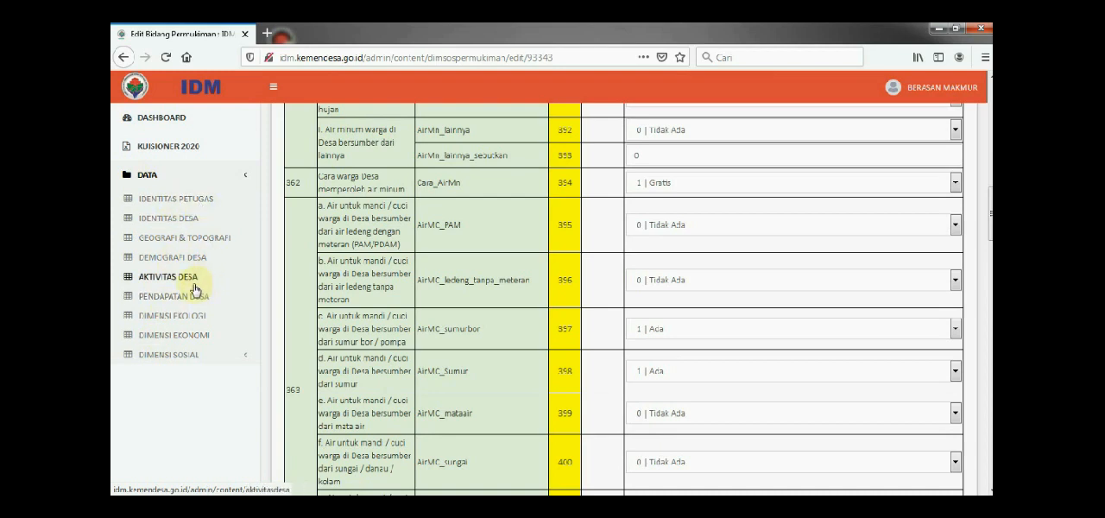
pyautogui.click(148, 177)
pyautogui.click(148, 176)
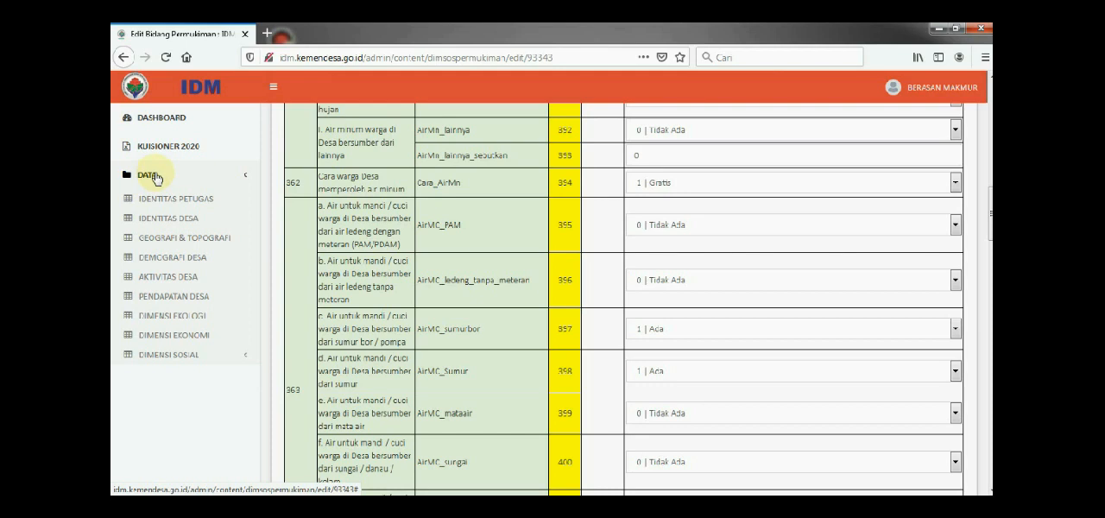
pyautogui.click(155, 177)
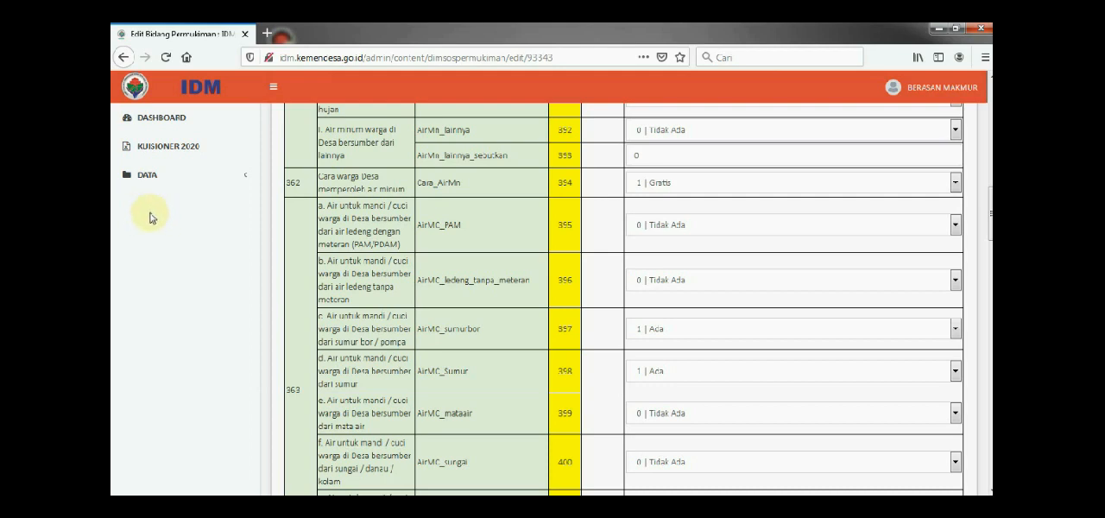
pyautogui.click(147, 177)
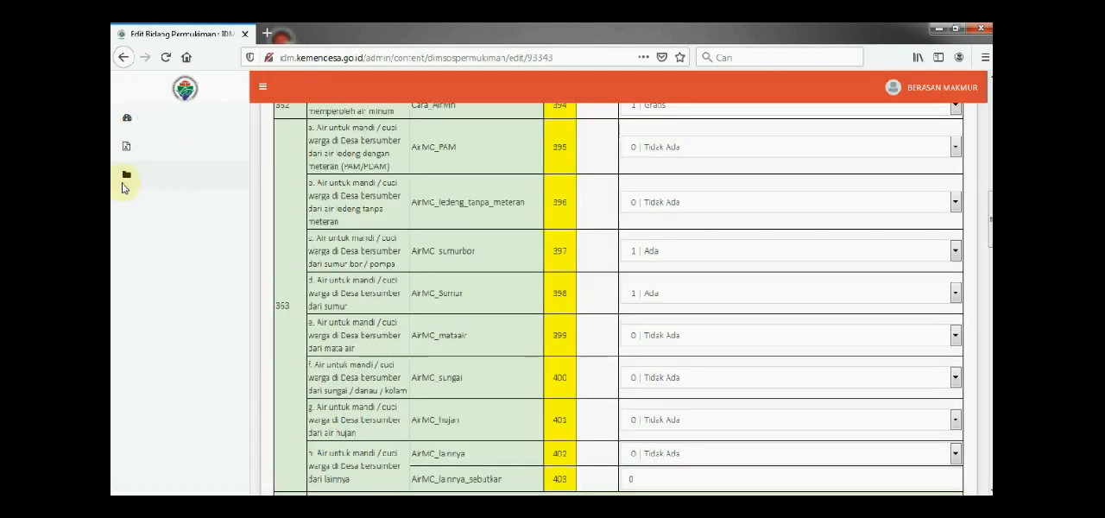
# Open the Kuisioner 2020 form, examine the input progress details for every questionnaire section, and close the details
pyautogui.moveTo(123, 188)
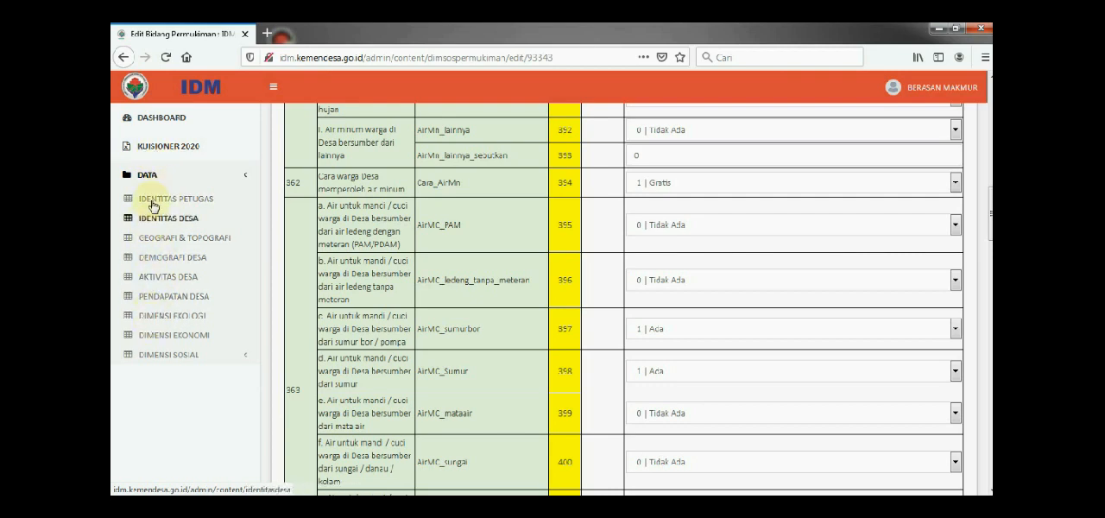
pyautogui.click(168, 147)
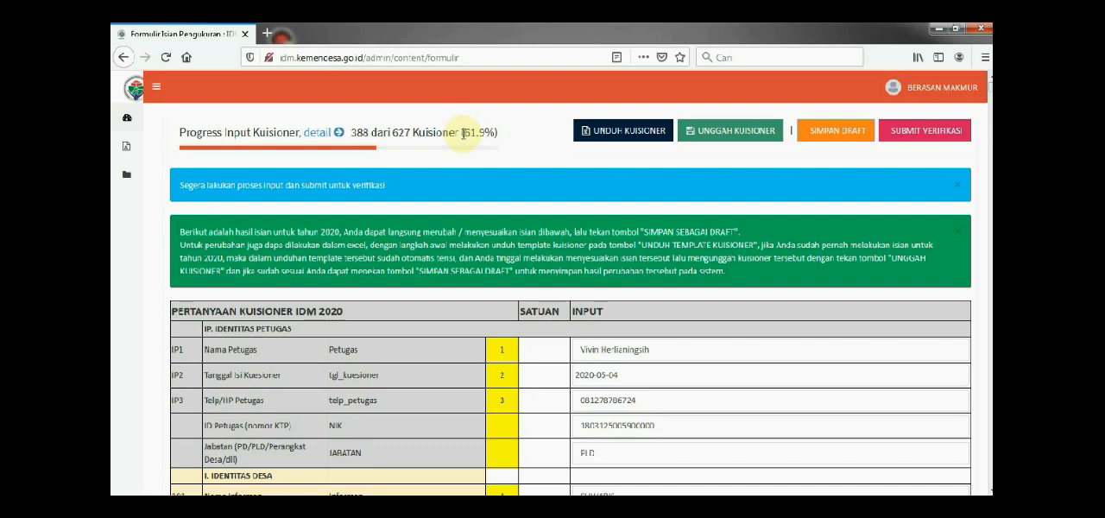
pyautogui.click(337, 135)
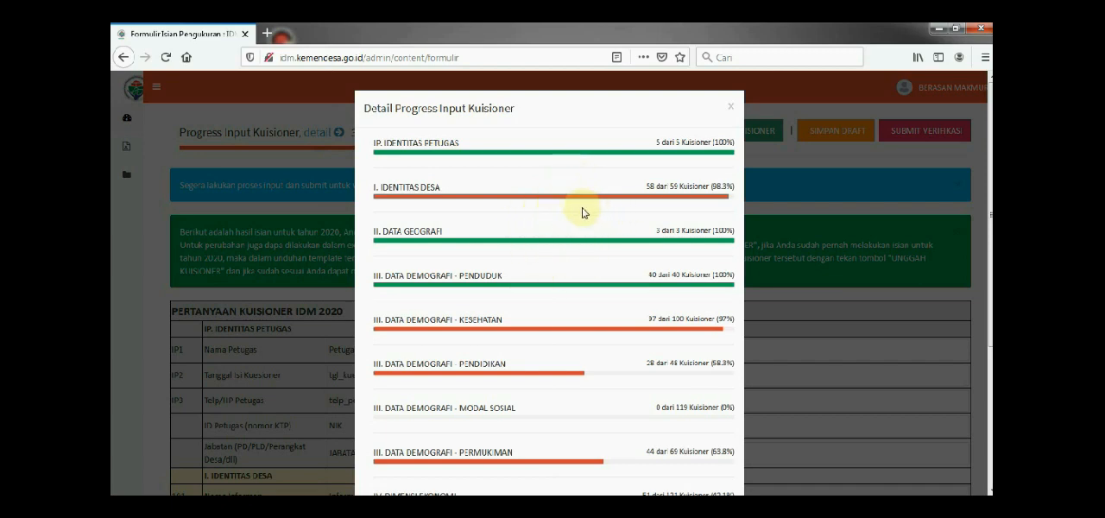
pyautogui.scroll(-3, 581, 212)
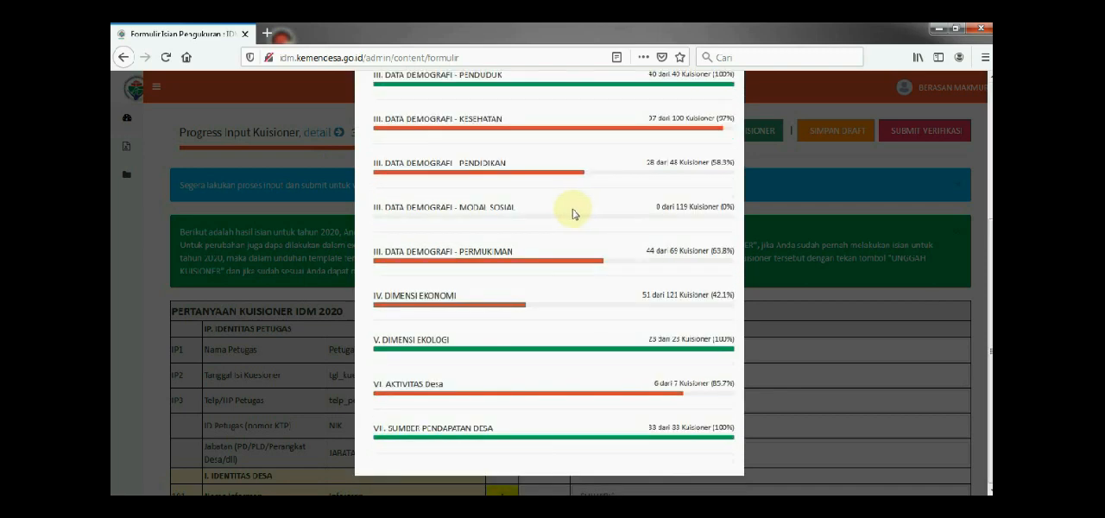
pyautogui.scroll(3, 570, 214)
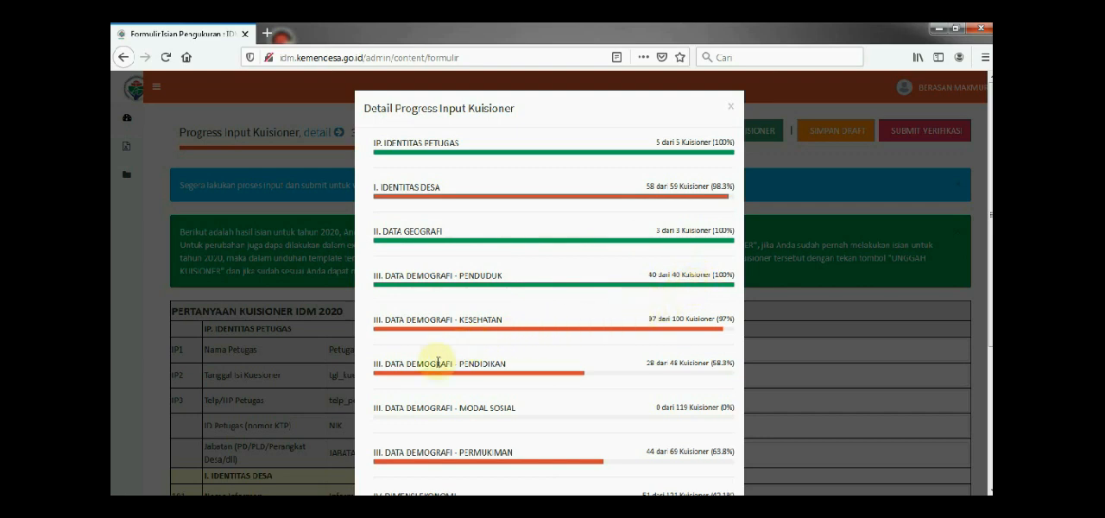
pyautogui.scroll(-3, 456, 397)
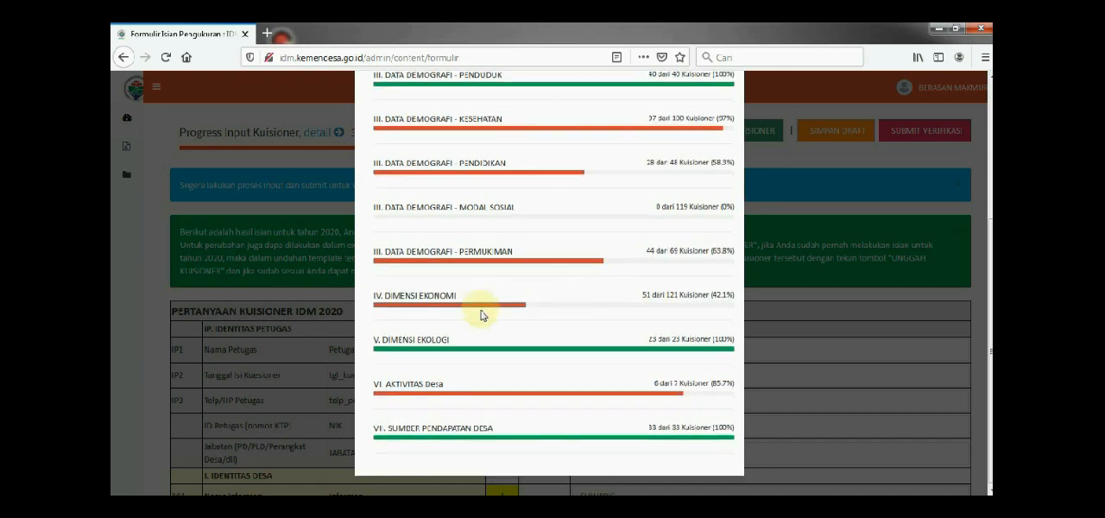
pyautogui.scroll(4, 481, 316)
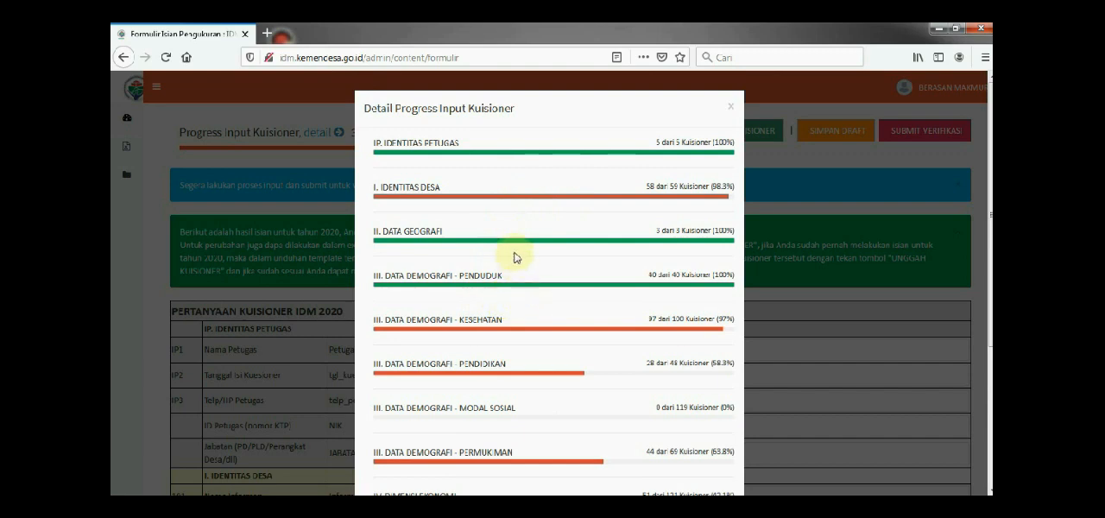
pyautogui.click(731, 109)
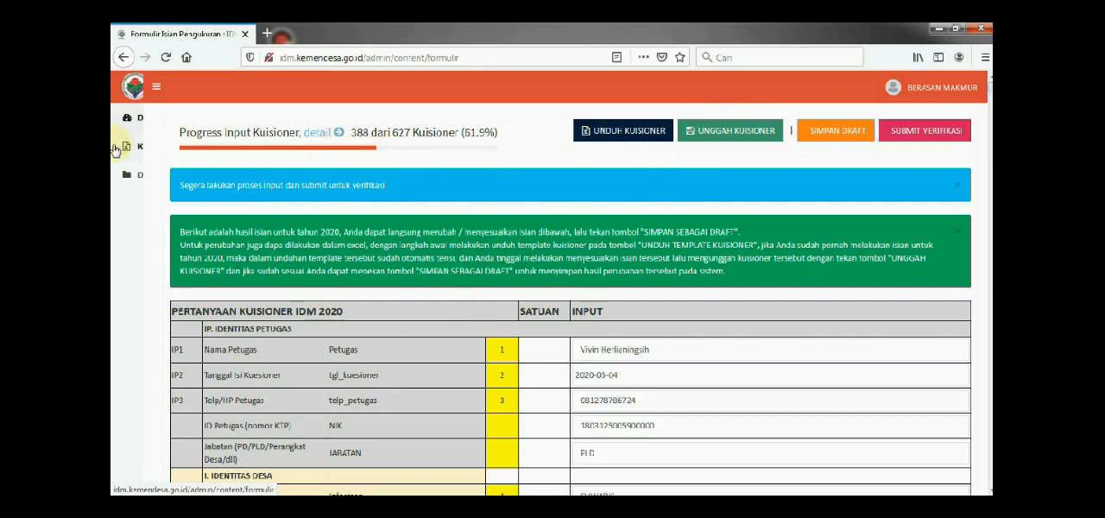
pyautogui.moveTo(126, 152)
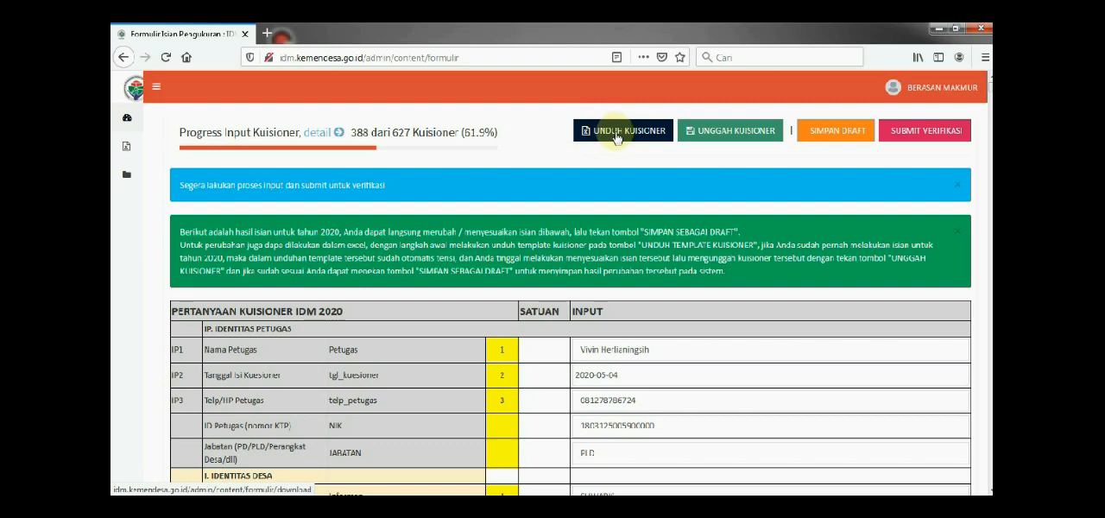
pyautogui.click(617, 136)
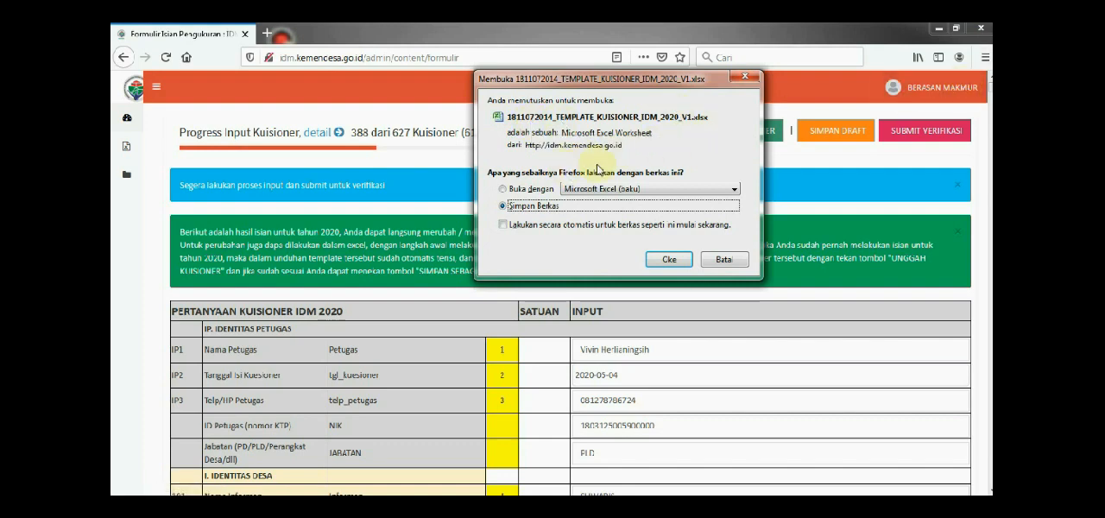
pyautogui.click(671, 260)
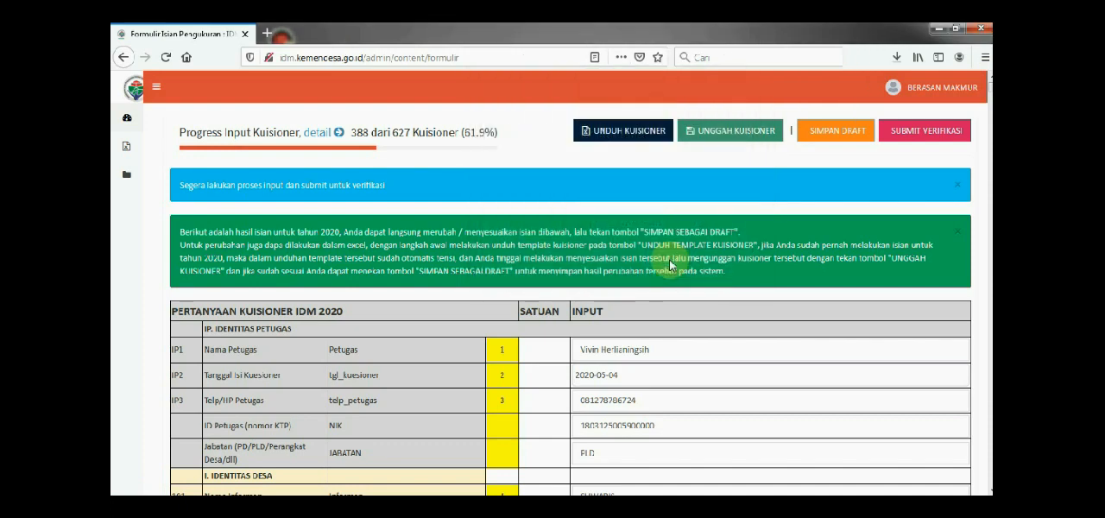
# Open the downloaded questionnaire workbook in Excel, enable editing, and look over the PERSETUJUAN sheet down to Identitas Petugas
pyautogui.click(897, 58)
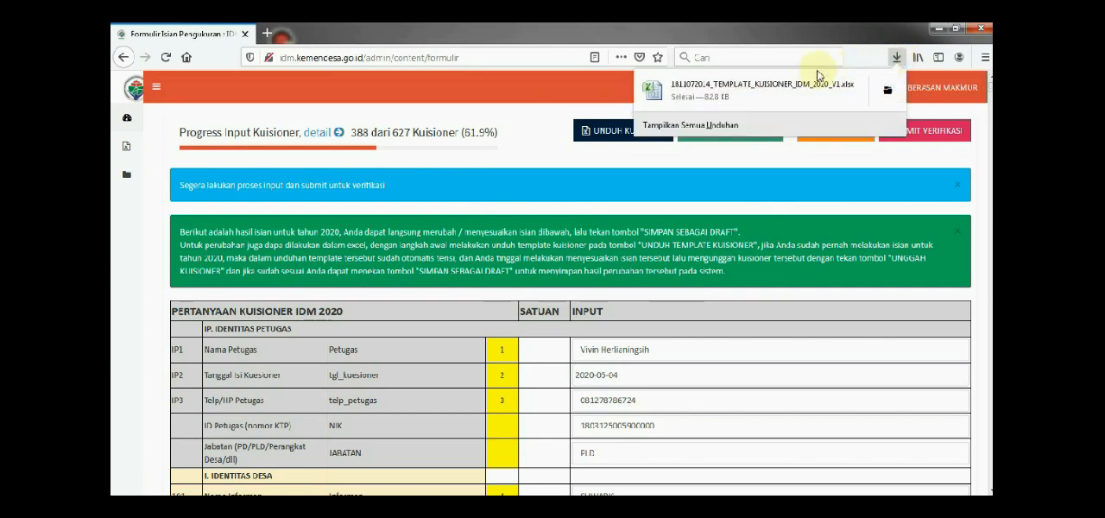
pyautogui.click(759, 89)
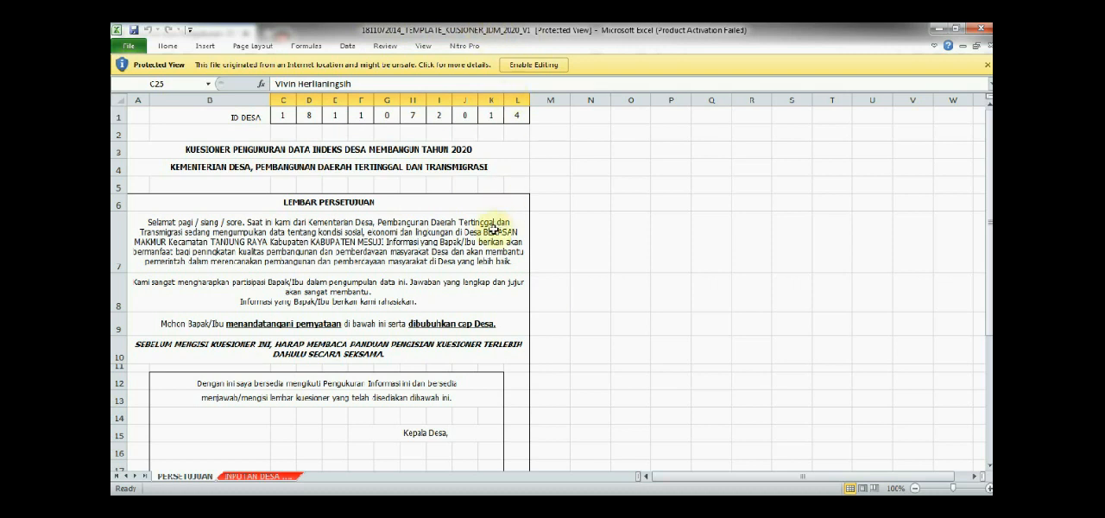
pyautogui.click(543, 70)
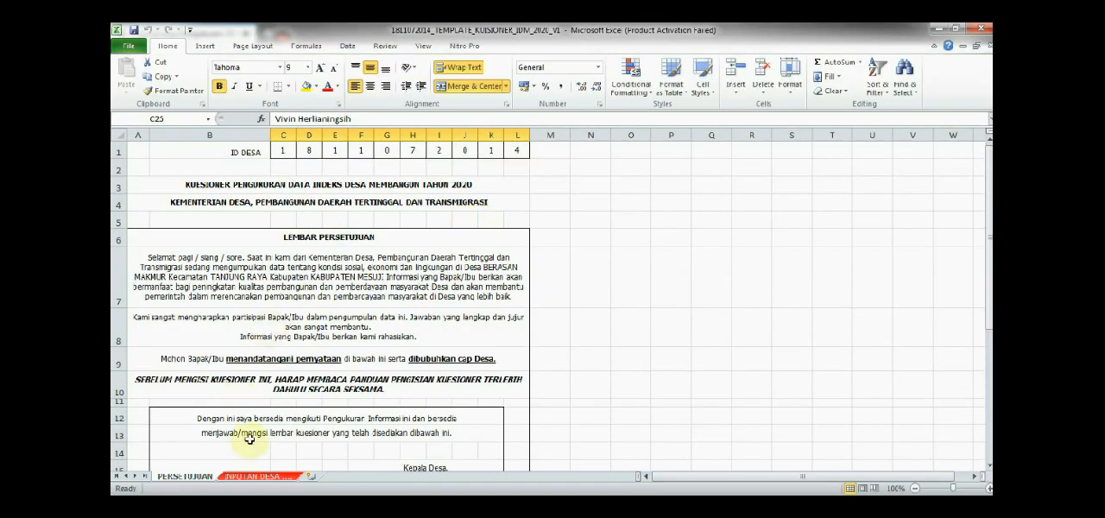
pyautogui.scroll(-8, 279, 353)
pyautogui.scroll(6, 279, 353)
pyautogui.scroll(-3, 279, 353)
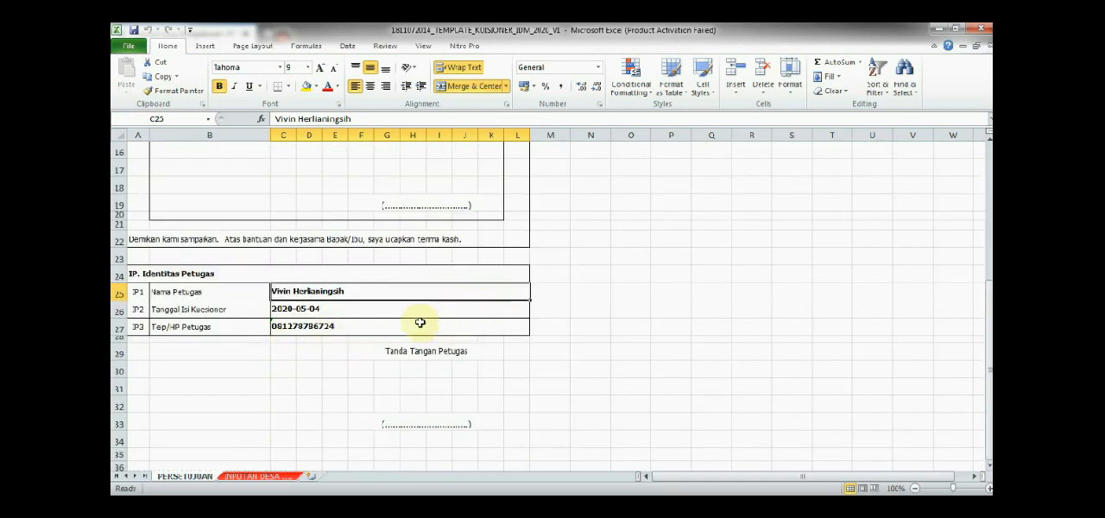
# Examine the INPUTAN DESA sheet from Identitas Petugas through the village questions to the Skor and IKS 2020 rows
pyautogui.click(255, 476)
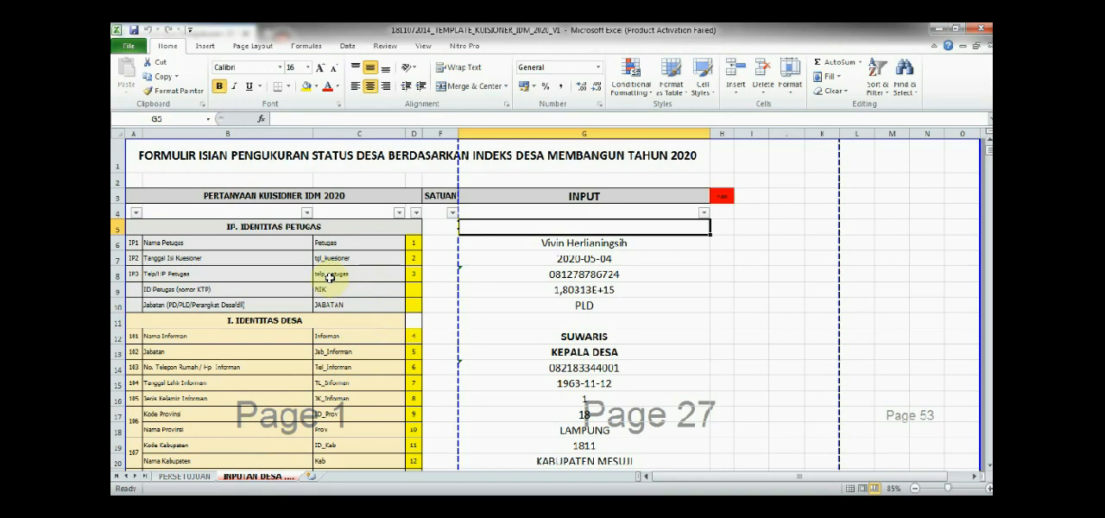
pyautogui.scroll(-4, 329, 277)
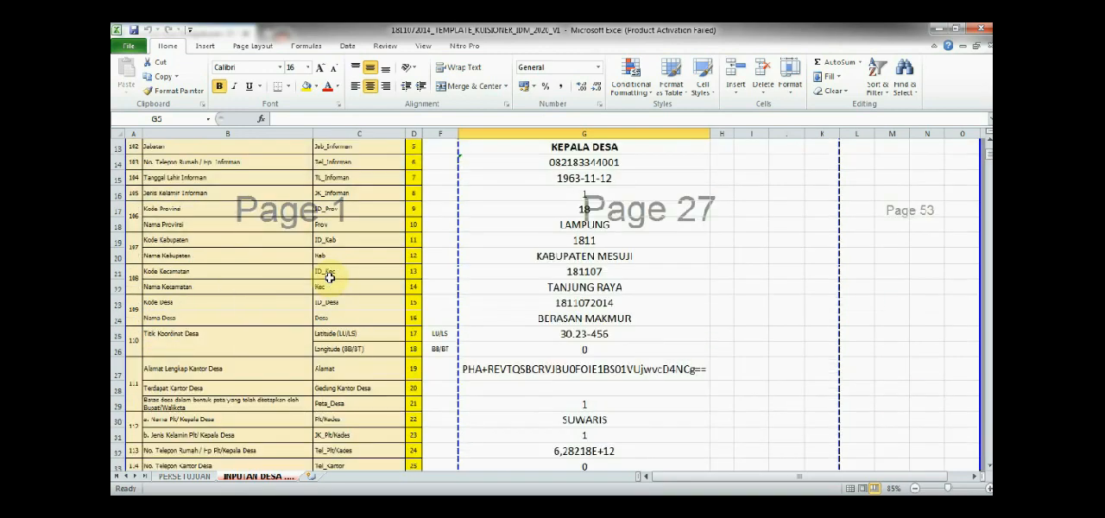
pyautogui.scroll(-11, 329, 277)
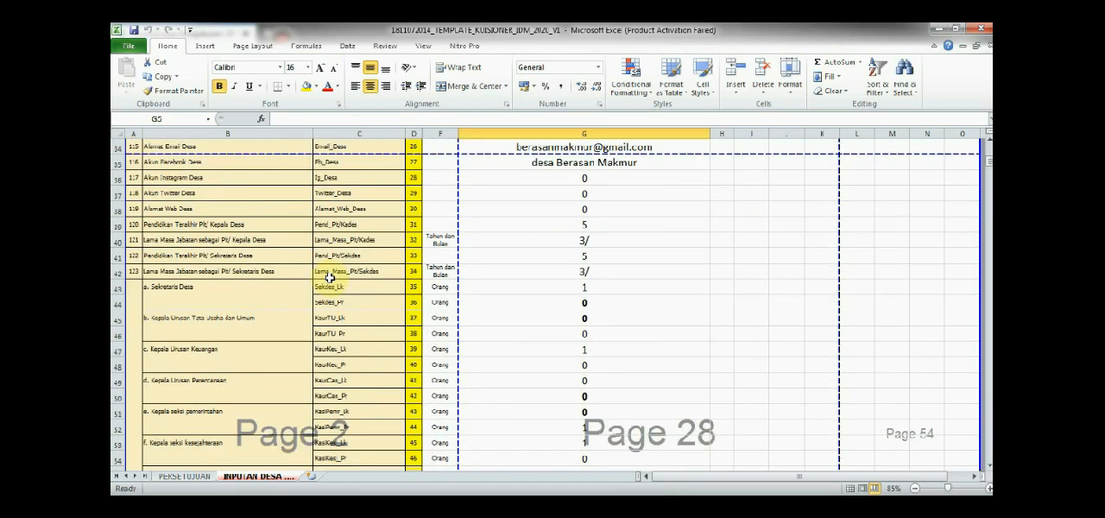
pyautogui.scroll(-4, 329, 277)
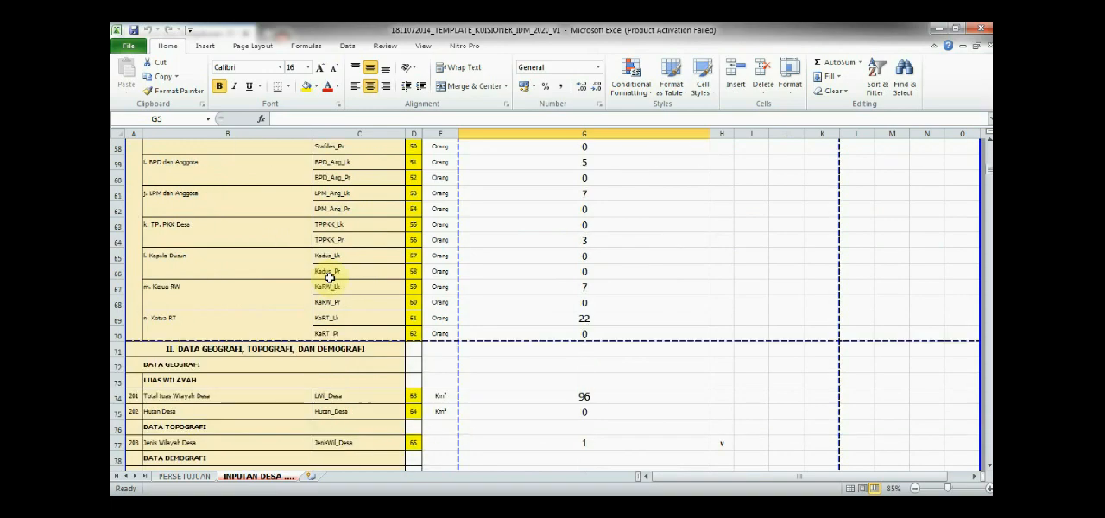
pyautogui.scroll(-18, 329, 277)
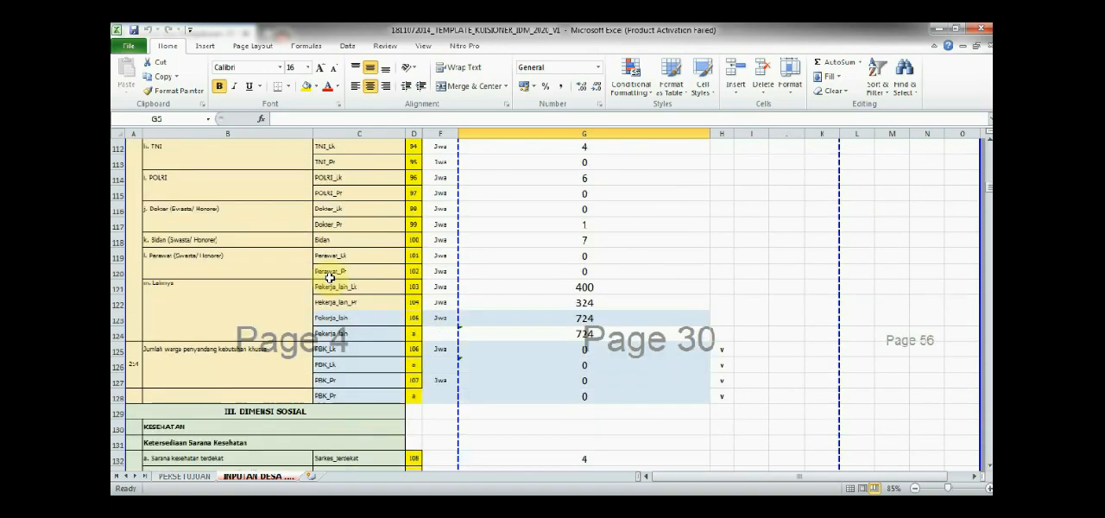
pyautogui.scroll(-15, 329, 277)
pyautogui.moveTo(987, 215); pyautogui.dragTo(988, 411)
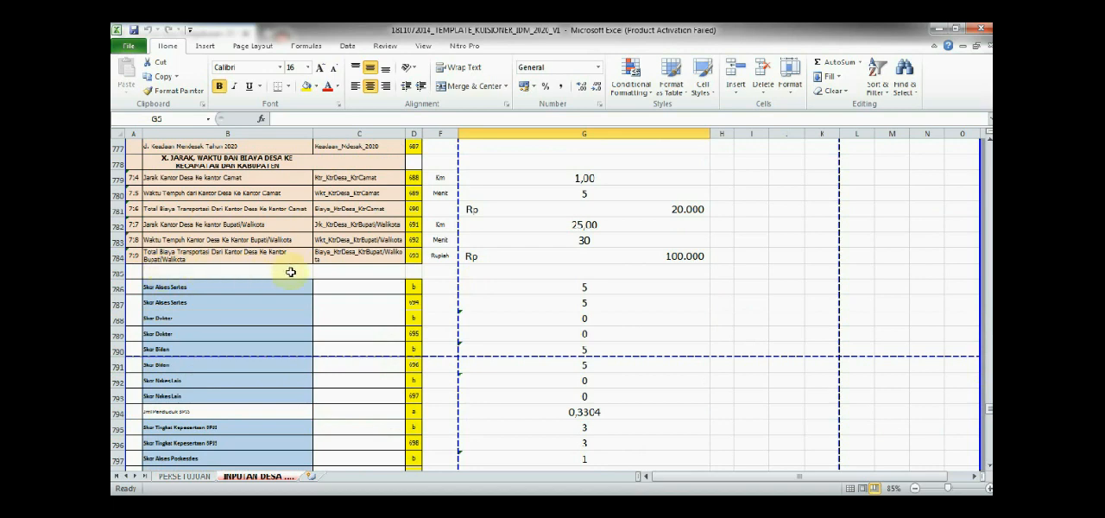
pyautogui.scroll(1, 291, 272)
pyautogui.scroll(-3, 291, 274)
pyautogui.scroll(-20, 291, 274)
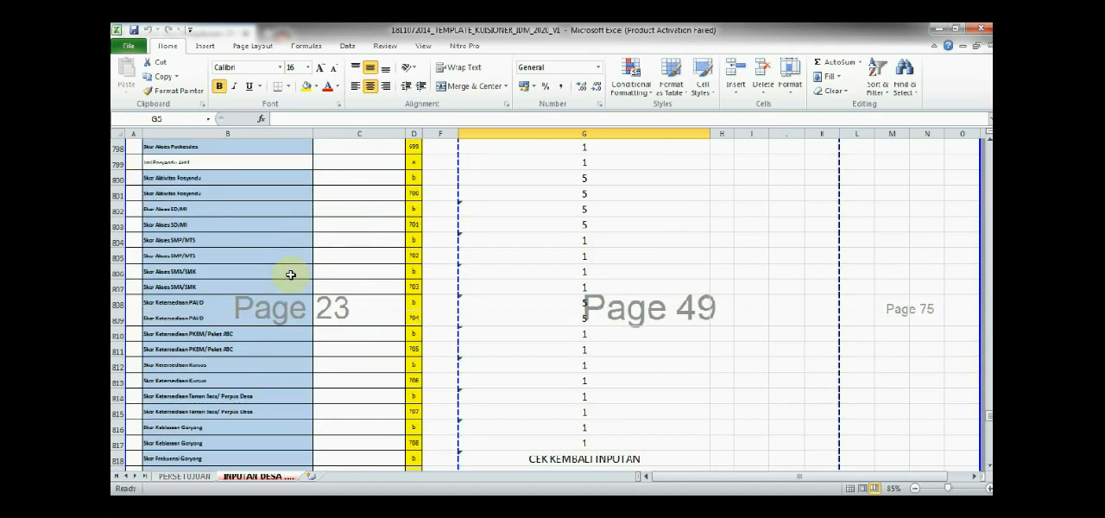
pyautogui.scroll(-15, 295, 274)
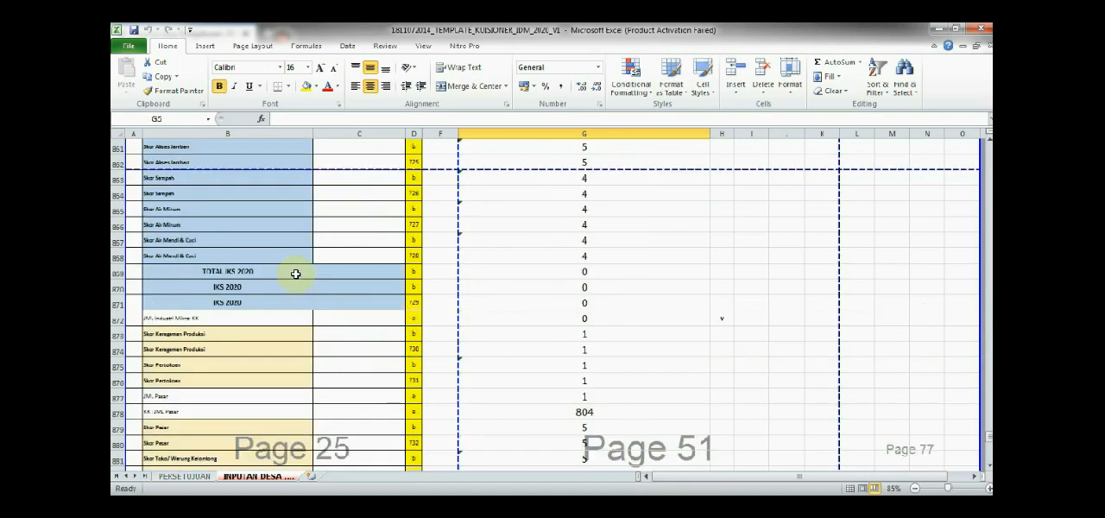
pyautogui.scroll(14, 379, 271)
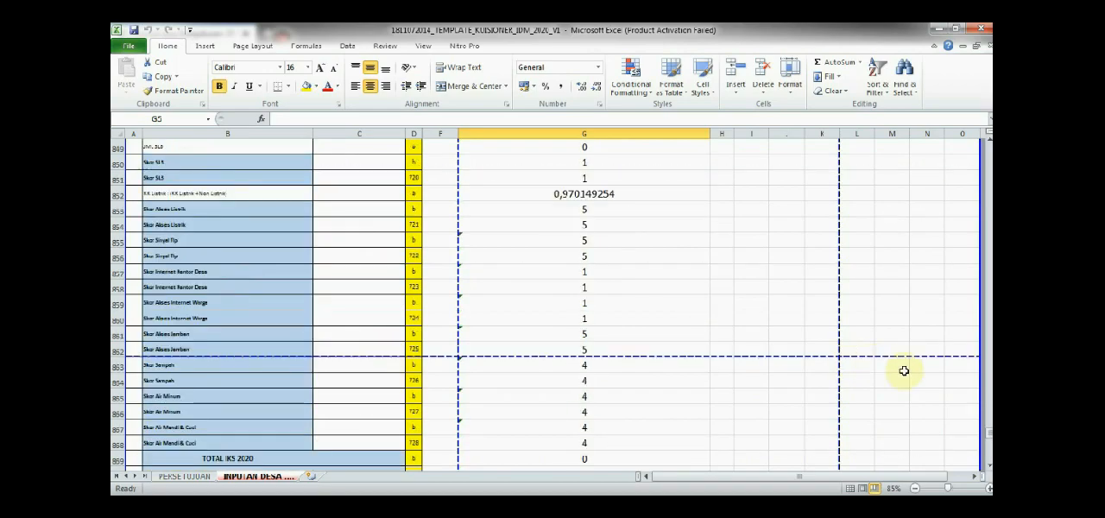
pyautogui.moveTo(985, 439); pyautogui.dragTo(988, 140)
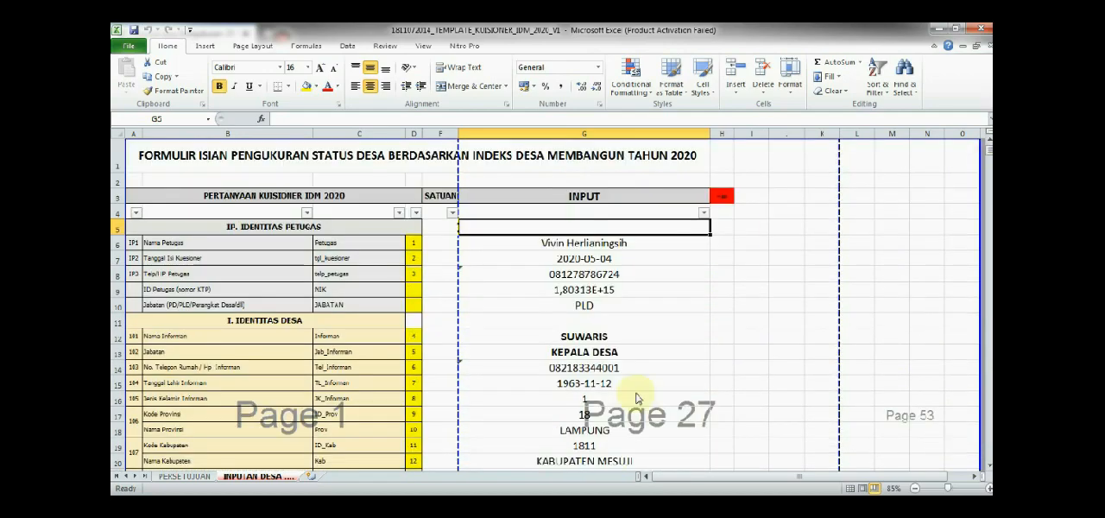
# Review the Identitas Desa, geography, population, age structure and occupation entries on the INPUTAN DESA sheet
pyautogui.scroll(-17, 636, 420)
pyautogui.scroll(-5, 596, 386)
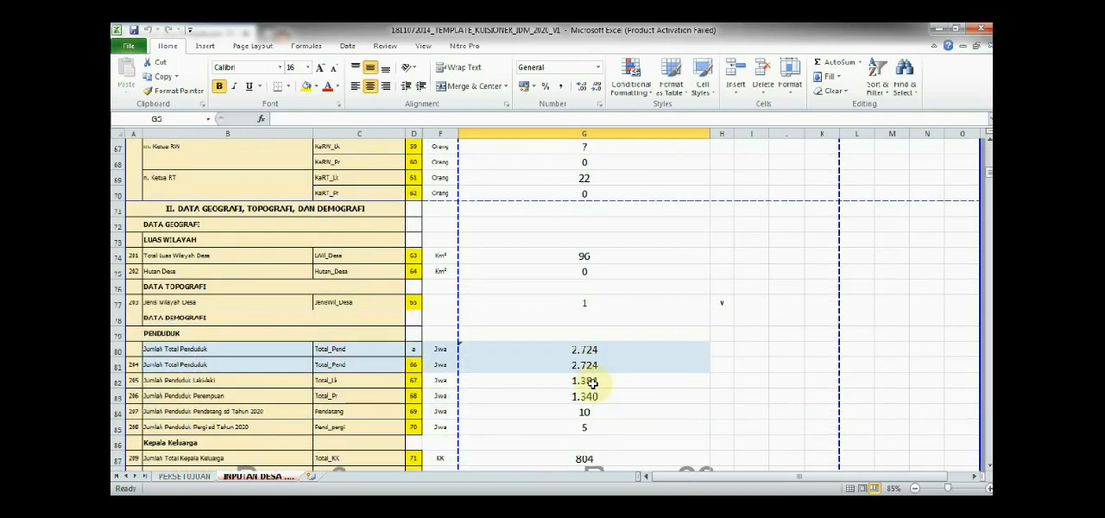
pyautogui.scroll(11, 590, 380)
pyautogui.scroll(11, 588, 379)
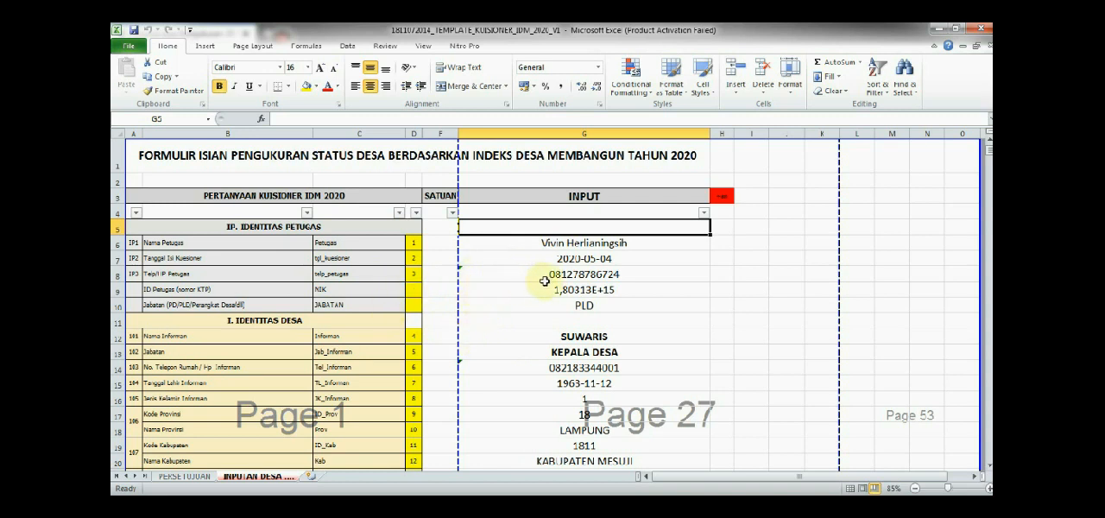
pyautogui.scroll(-2, 470, 317)
pyautogui.scroll(1, 470, 317)
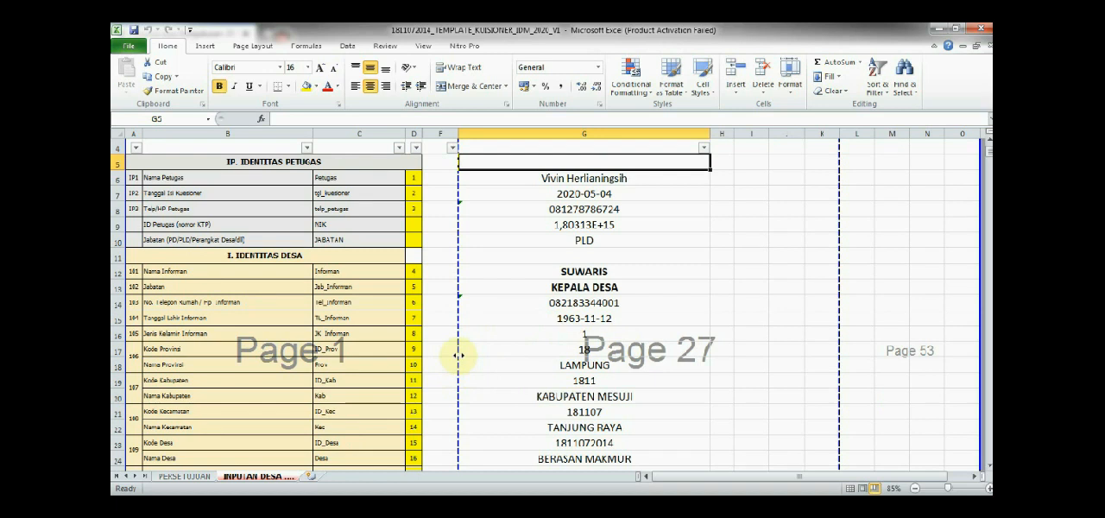
pyautogui.scroll(-16, 357, 370)
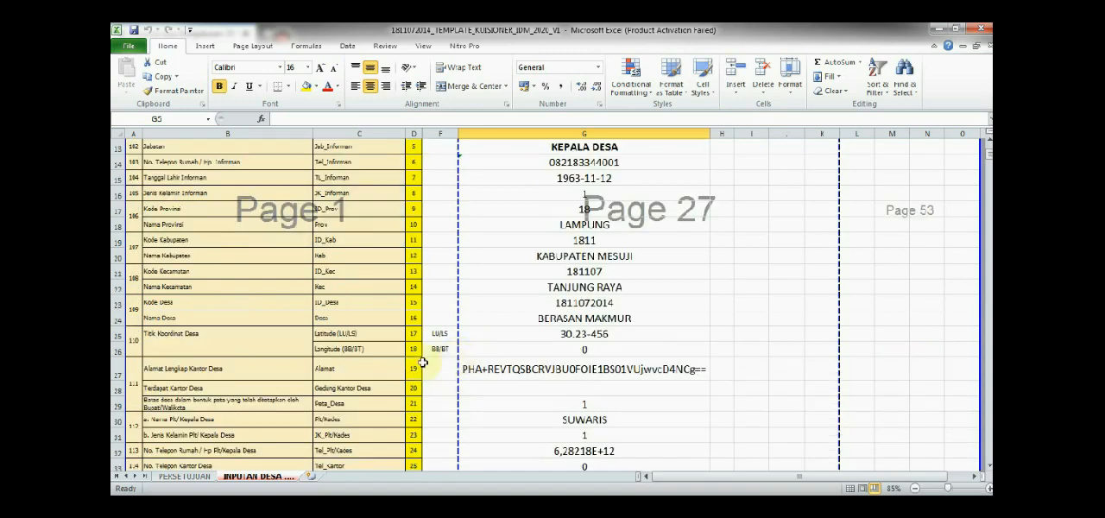
pyautogui.scroll(-5, 357, 370)
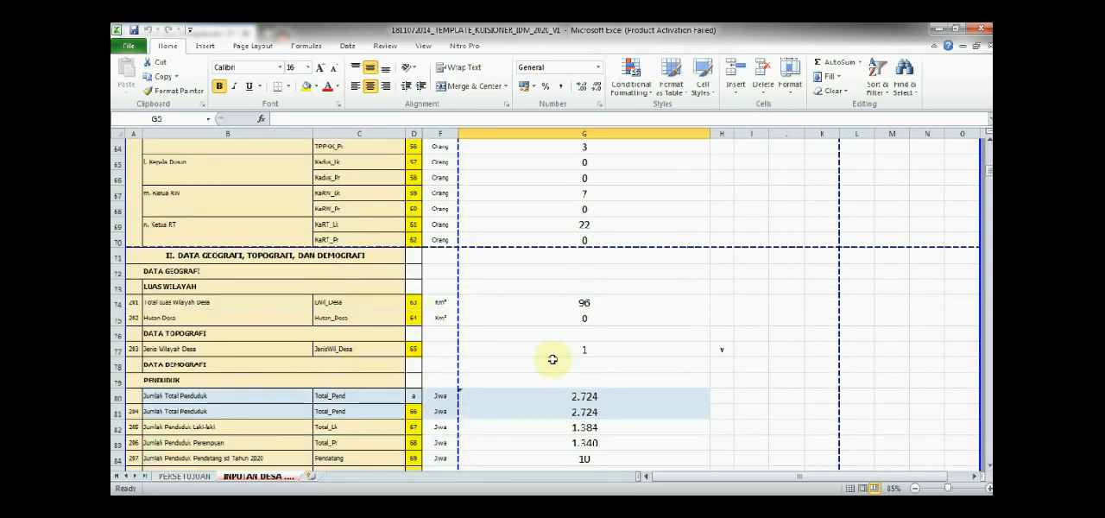
pyautogui.scroll(-4, 374, 330)
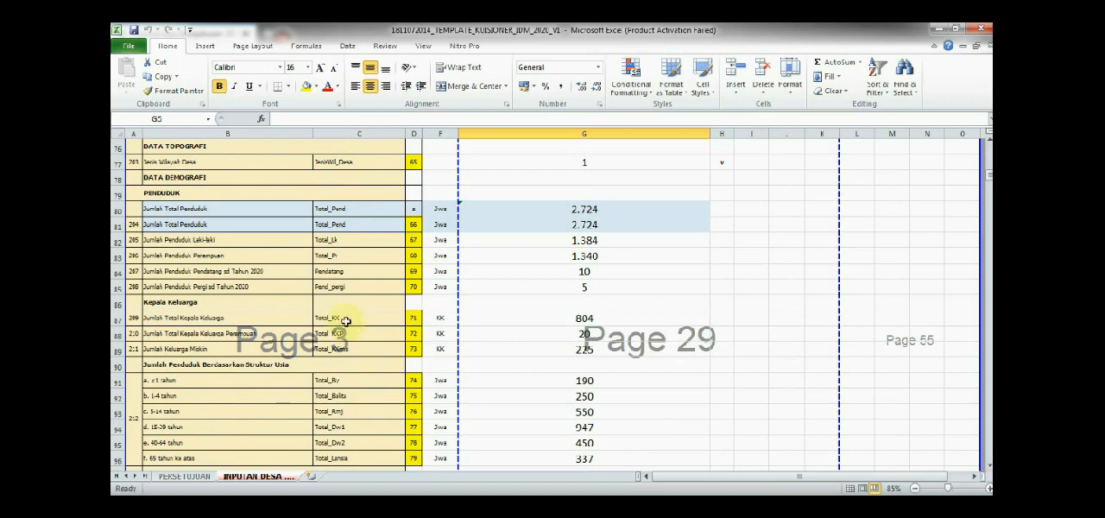
pyautogui.scroll(1, 354, 318)
pyautogui.scroll(-1, 354, 318)
pyautogui.scroll(-10, 577, 240)
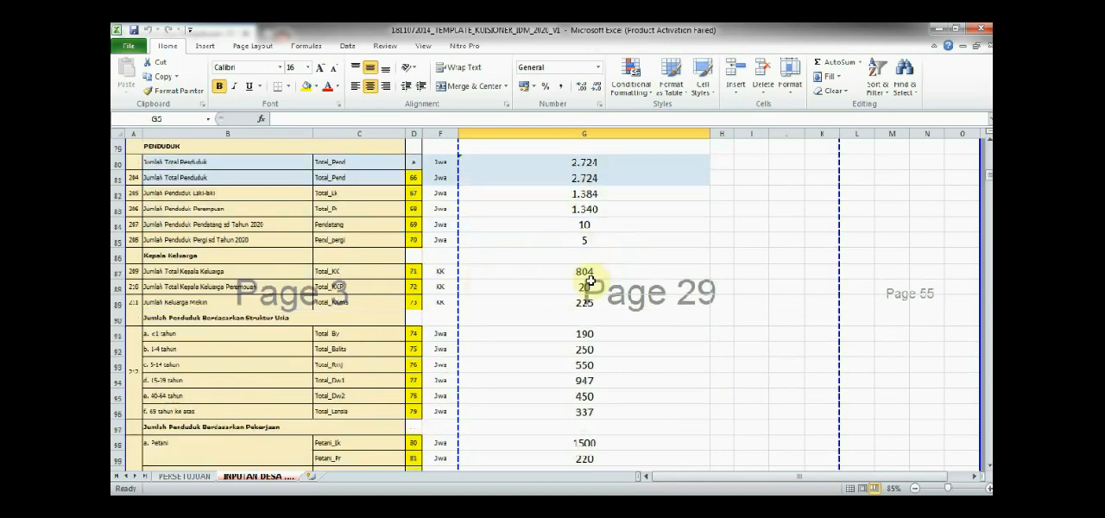
pyautogui.scroll(-5, 549, 293)
pyautogui.scroll(10, 549, 292)
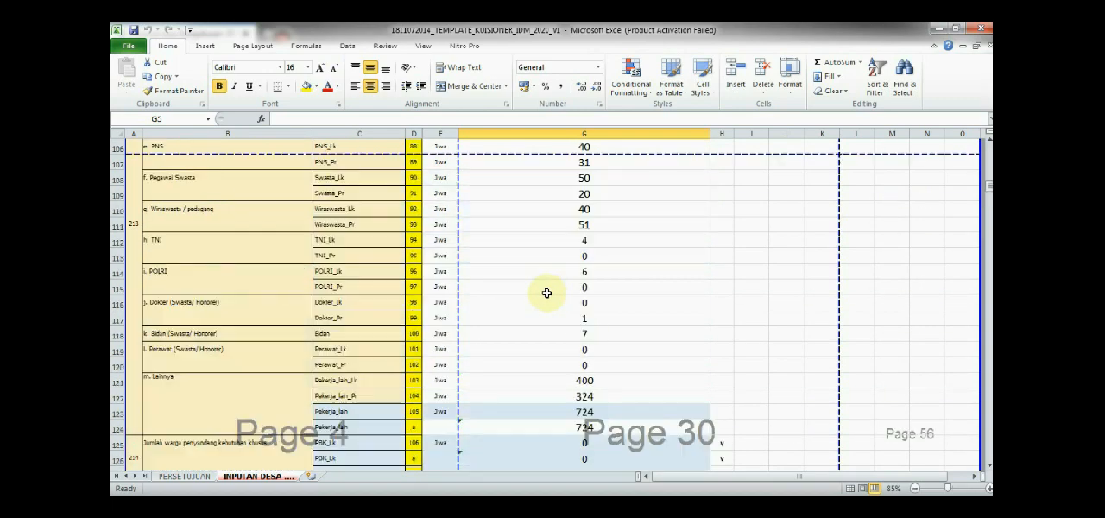
pyautogui.scroll(20, 547, 294)
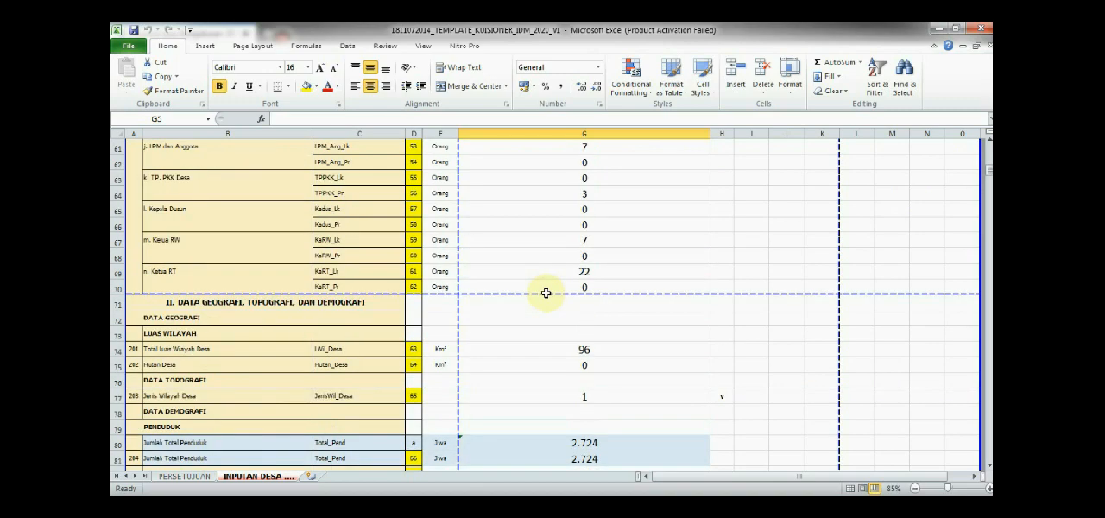
pyautogui.scroll(2, 546, 294)
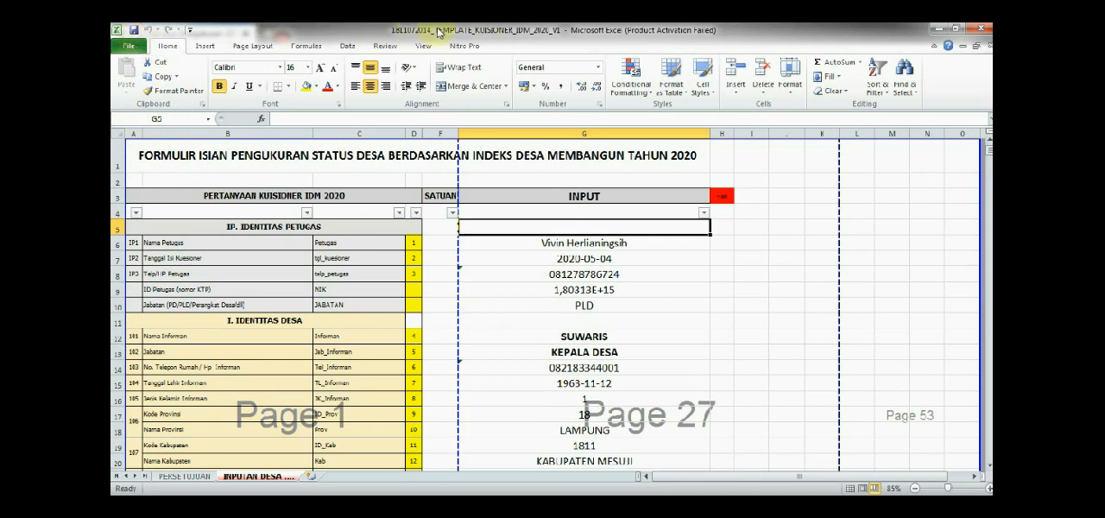
# Save the workbook, then return to the questionnaire site in Firefox and upload the template file from the Downloads folder
pyautogui.click(135, 32)
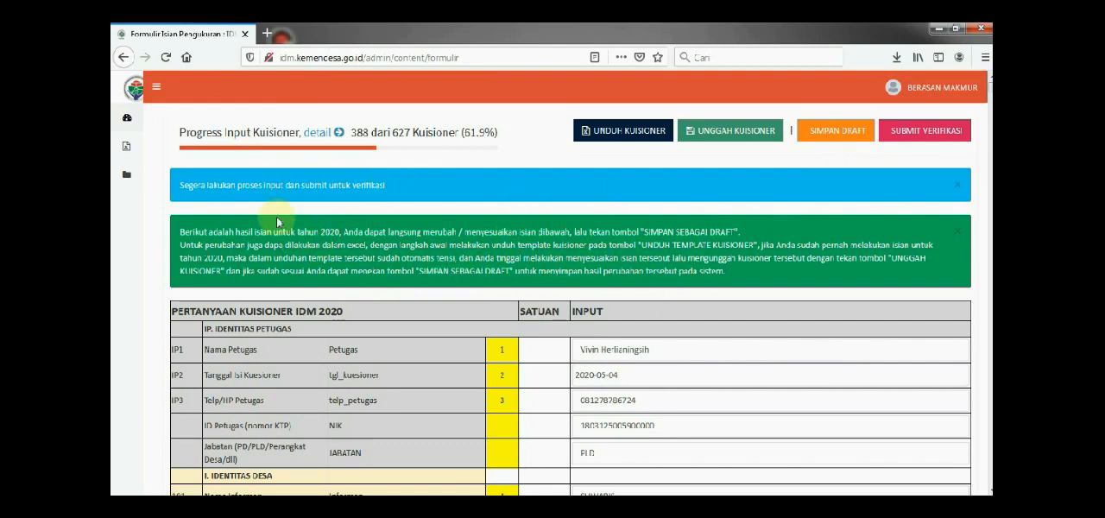
pyautogui.moveTo(127, 151)
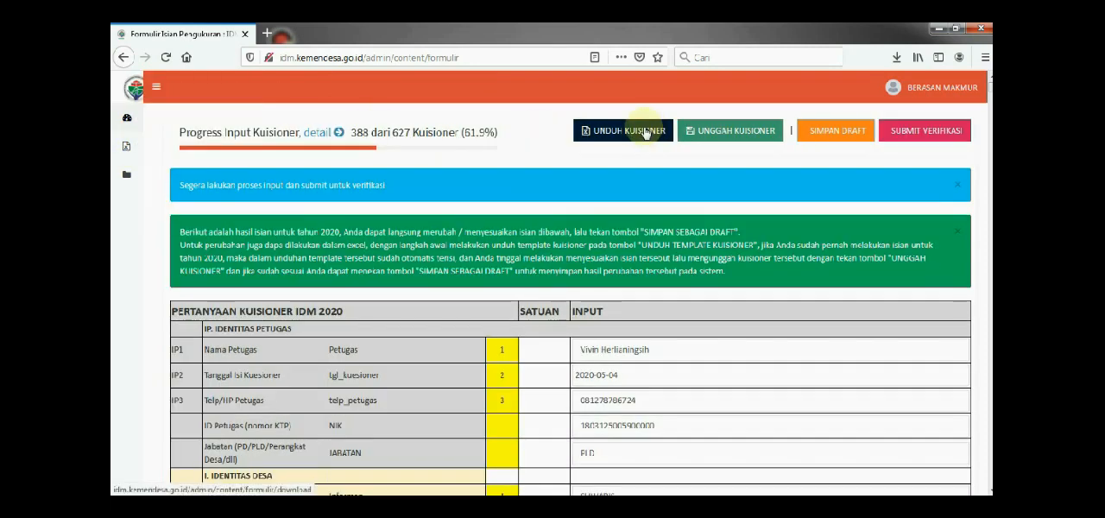
pyautogui.click(726, 138)
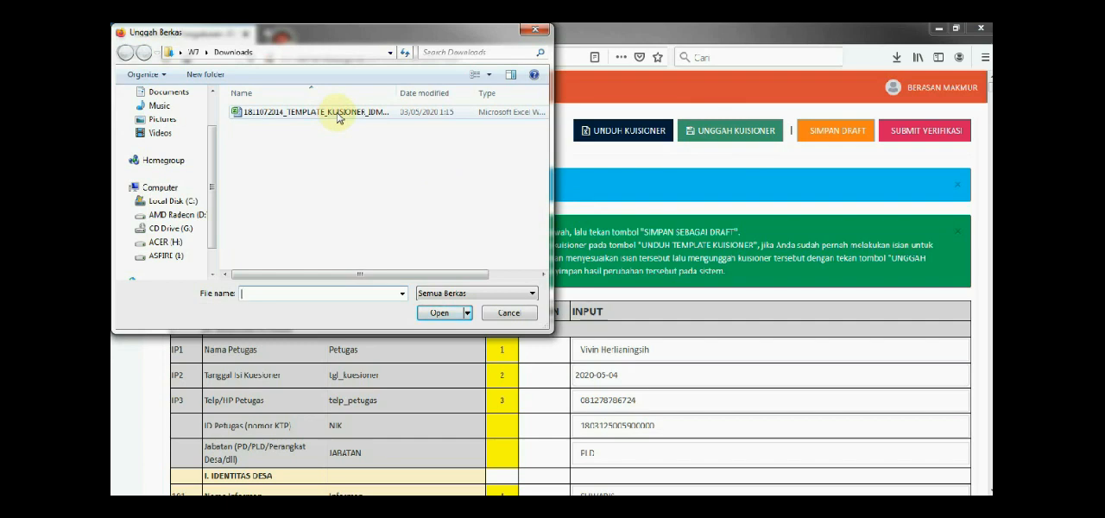
pyautogui.click(337, 115)
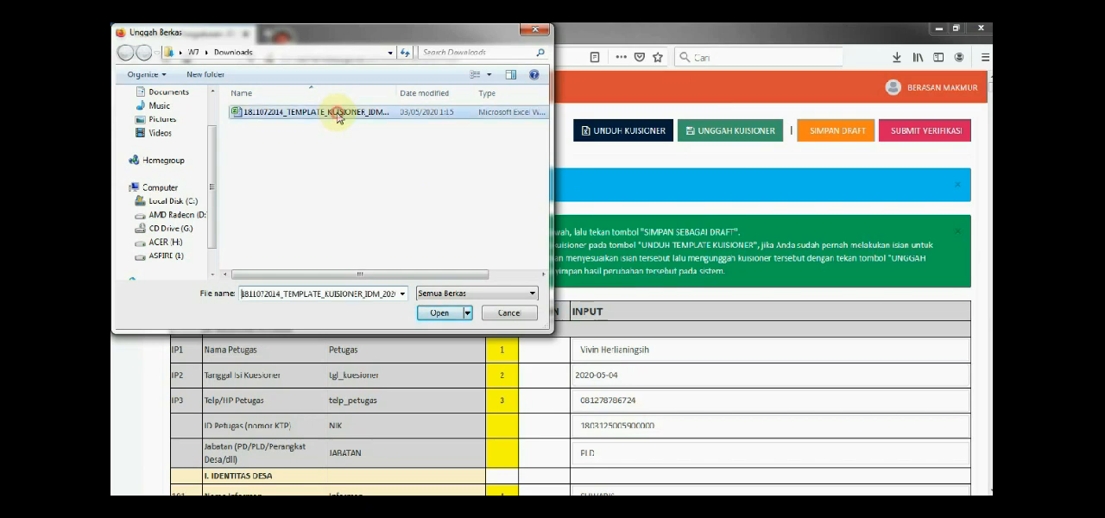
pyautogui.click(438, 315)
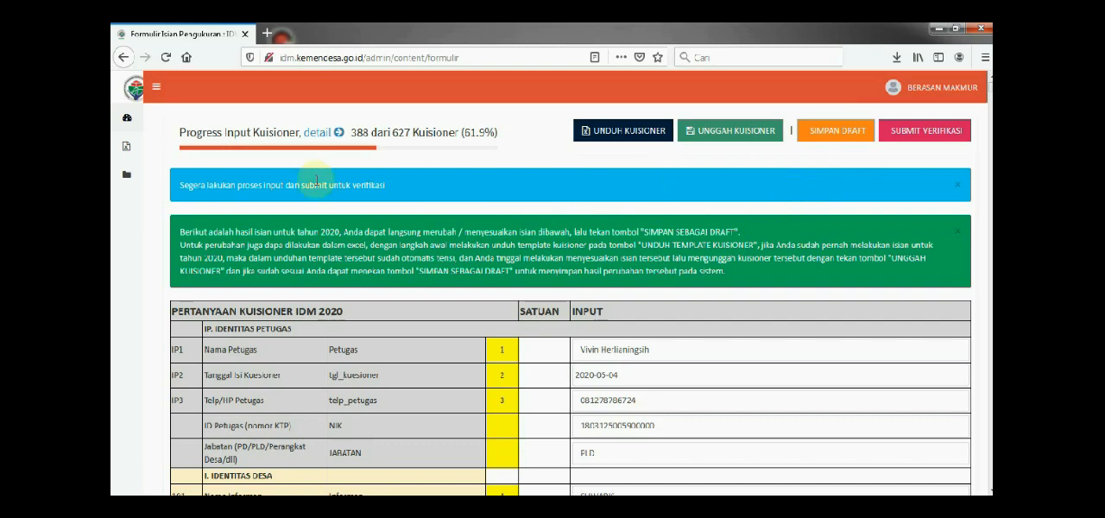
# Save the questionnaire as a draft and glance over the Identitas Petugas and Identitas Desa entries
pyautogui.moveTo(116, 224)
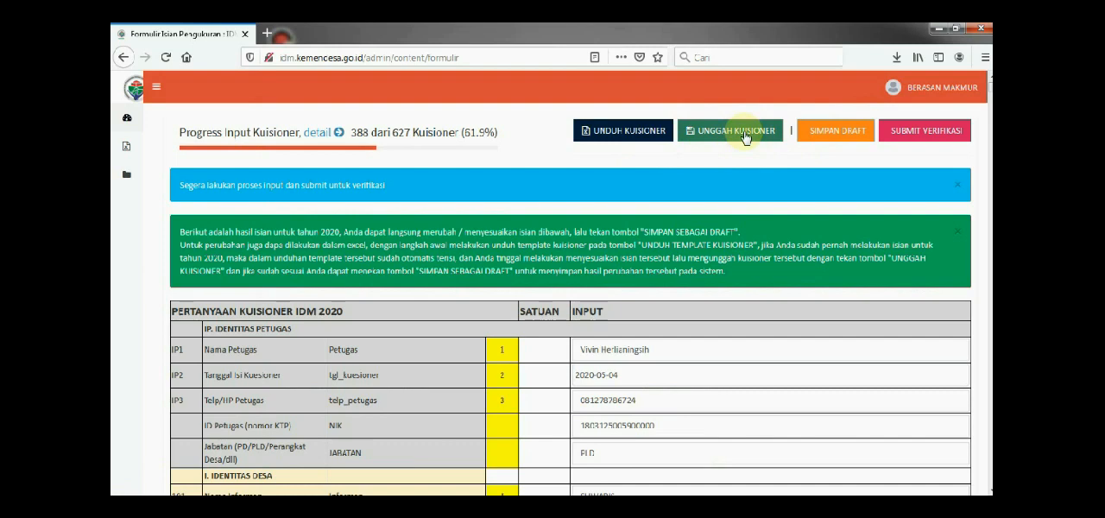
pyautogui.click(835, 131)
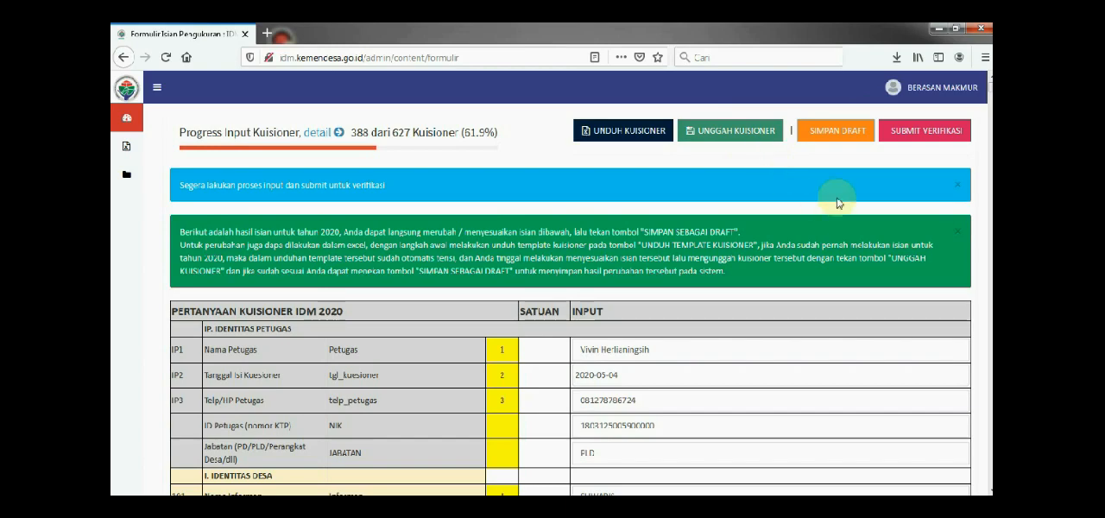
pyautogui.scroll(-3, 631, 367)
pyautogui.scroll(5, 631, 367)
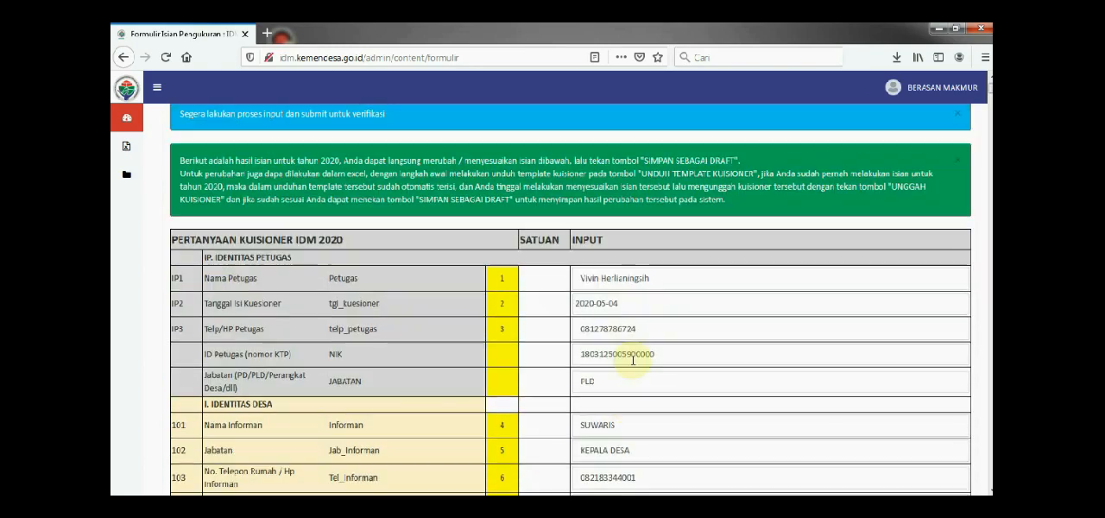
# Examine the questionnaire's progress, draft-saving instructions, and the Identitas Petugas and Identitas Desa rows down to the Kecamatan fields
pyautogui.scroll(-4, 641, 325)
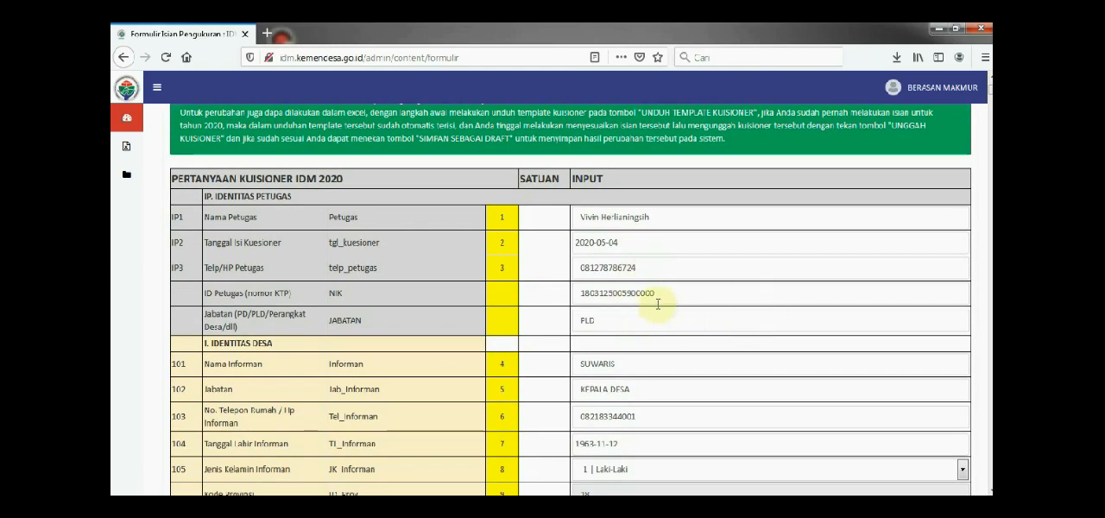
pyautogui.scroll(2, 656, 304)
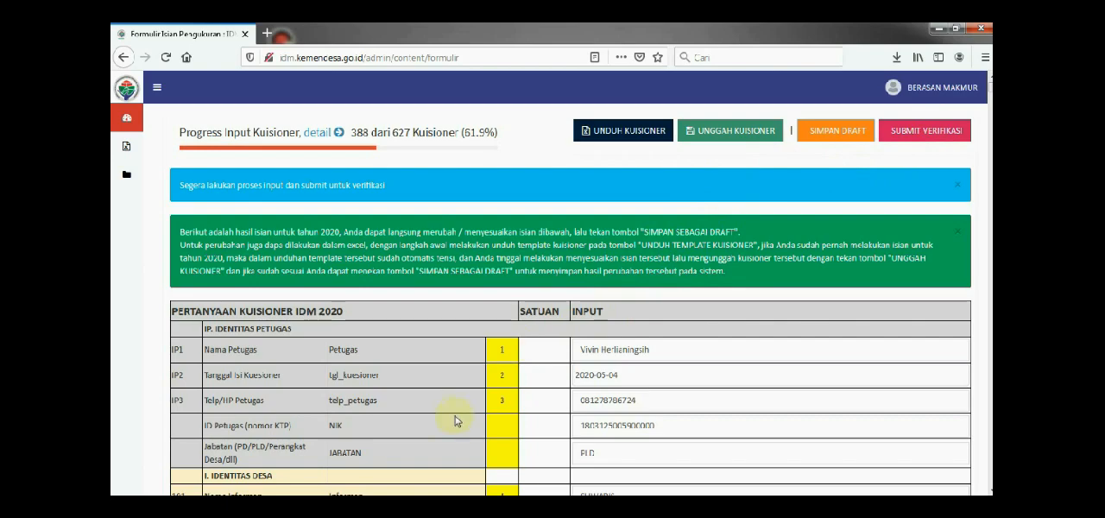
pyautogui.scroll(-4, 456, 420)
pyautogui.scroll(4, 459, 393)
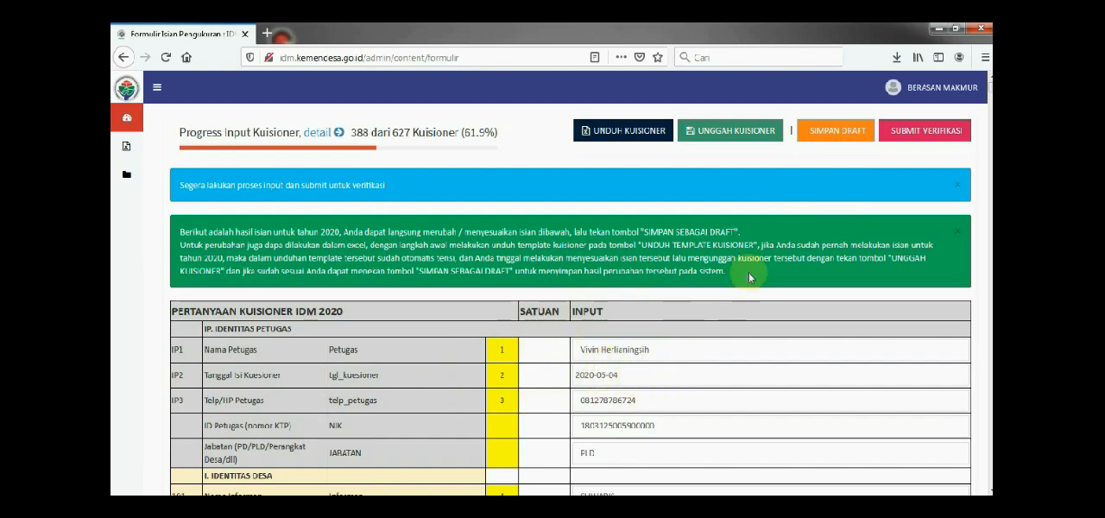
pyautogui.scroll(-3, 564, 403)
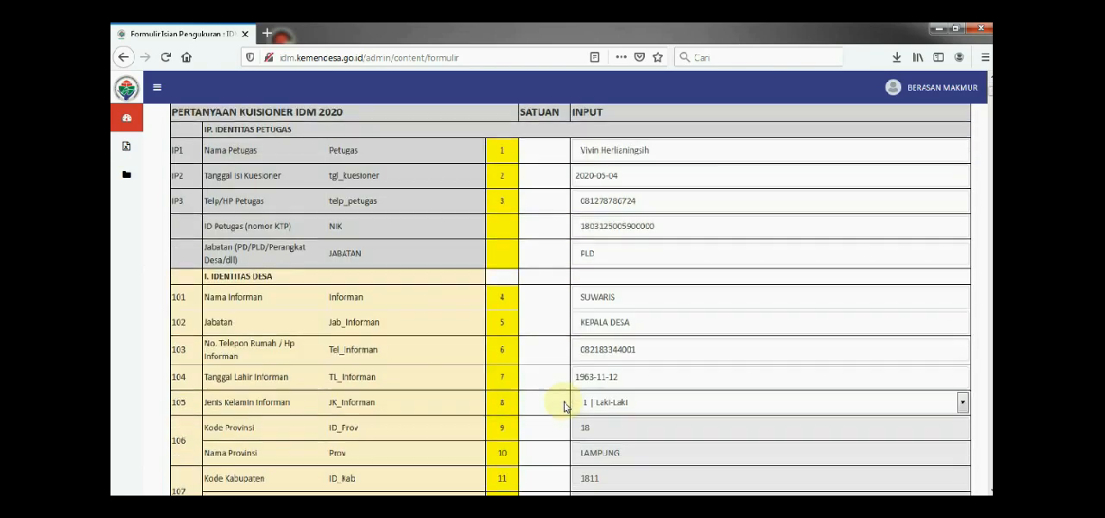
pyautogui.scroll(-10, 563, 404)
pyautogui.scroll(9, 592, 383)
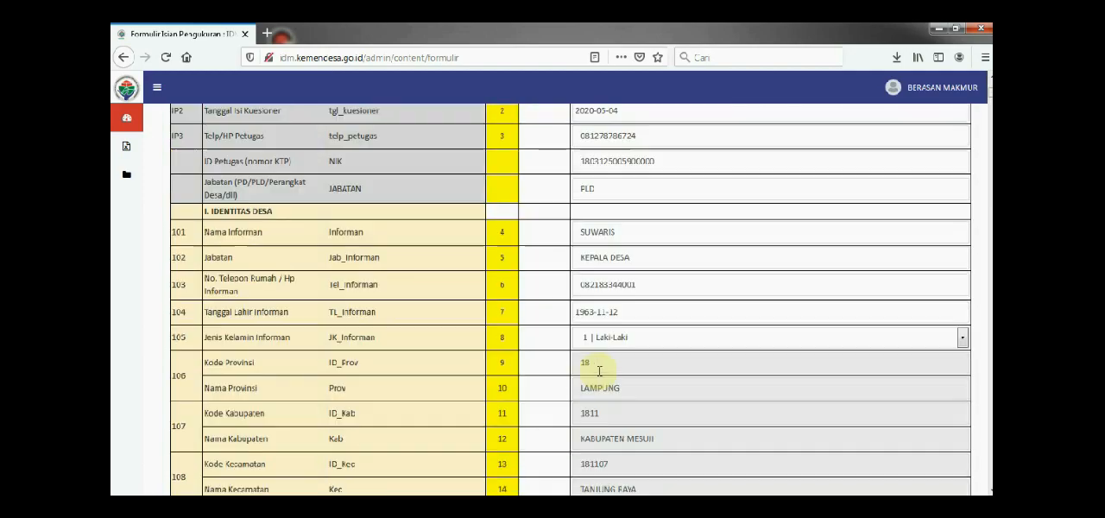
pyautogui.scroll(4, 599, 372)
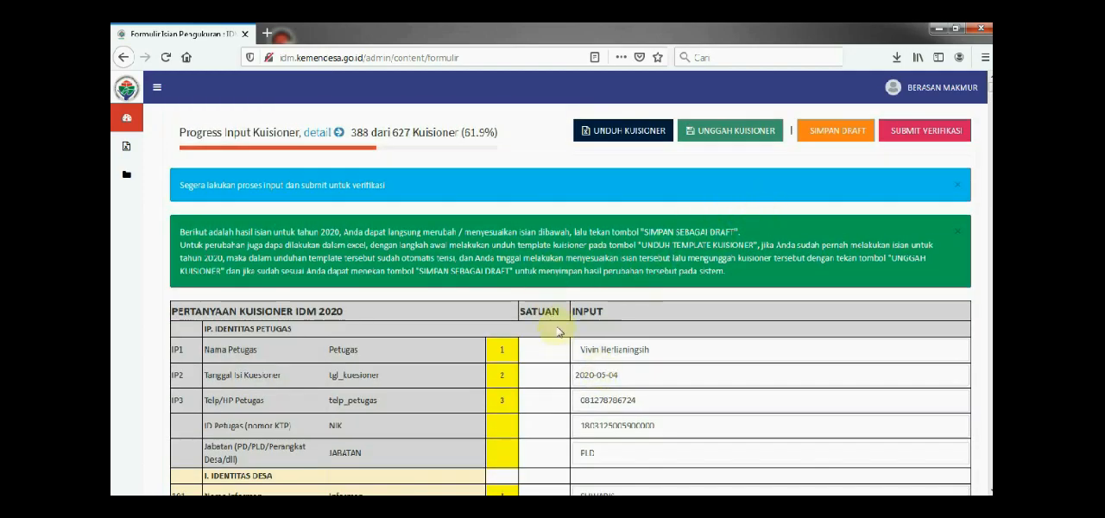
pyautogui.scroll(-2, 557, 331)
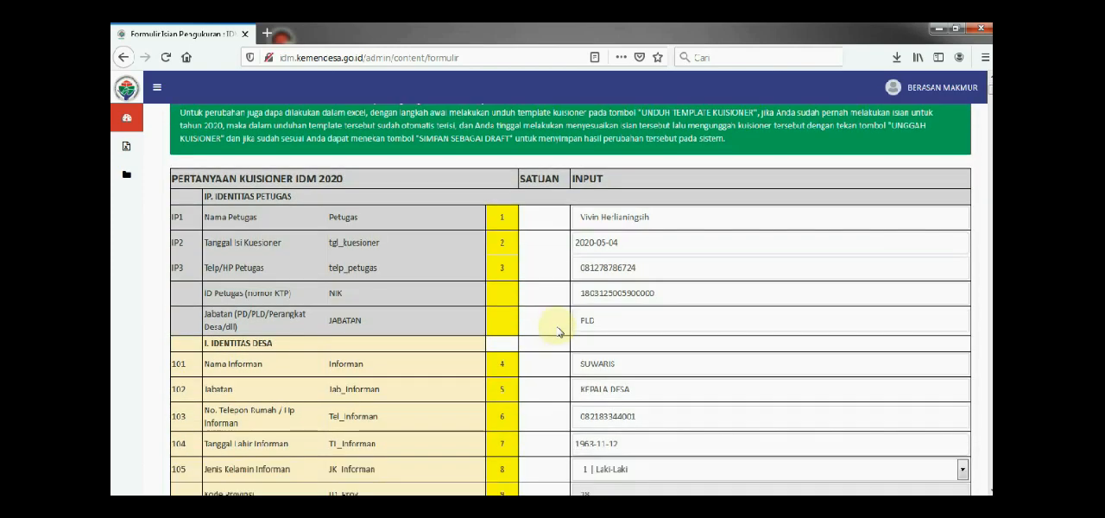
pyautogui.scroll(2, 559, 332)
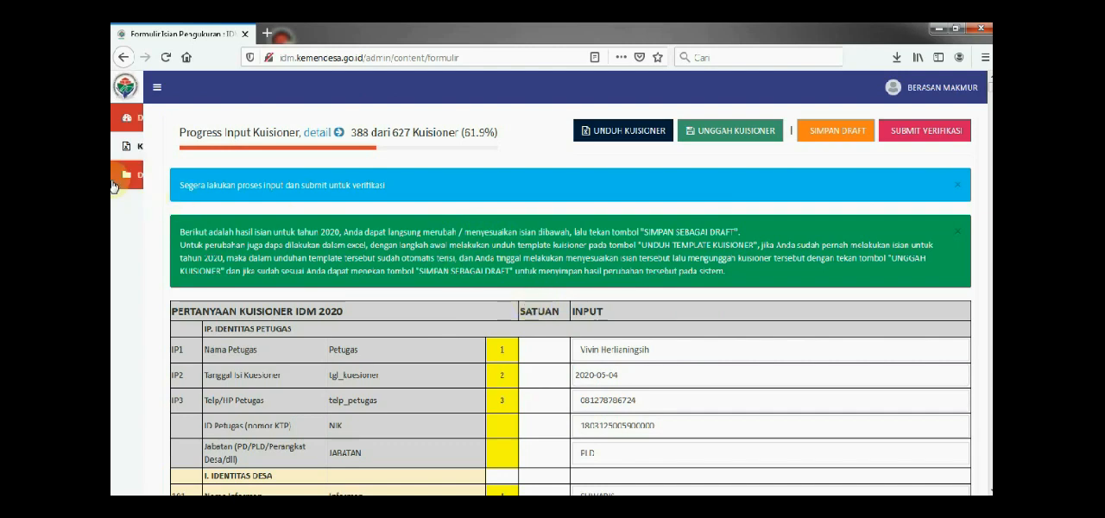
# Expand the Data group to show its questionnaire sections, and open the Kuisioner 2020 page
pyautogui.moveTo(126, 183)
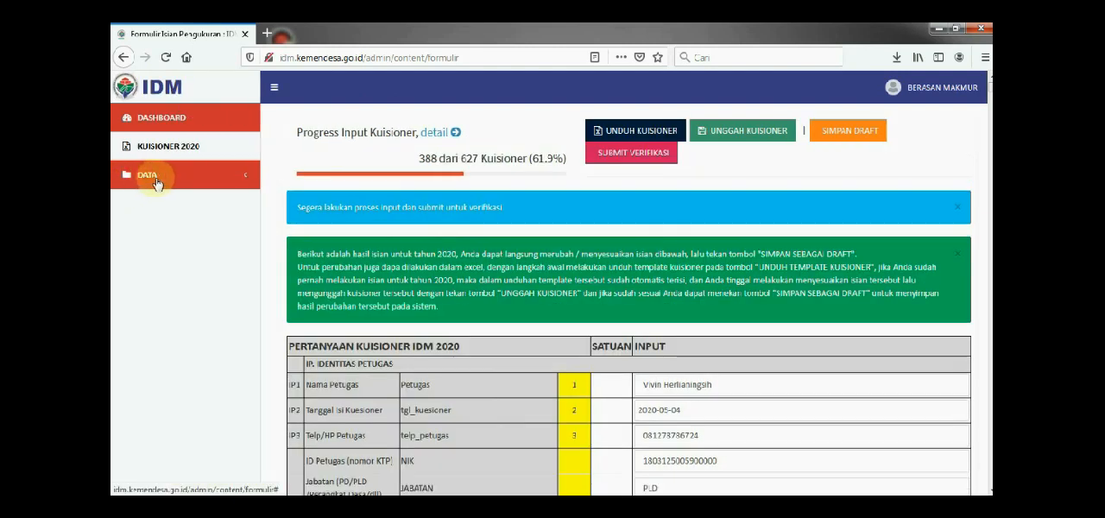
pyautogui.click(155, 183)
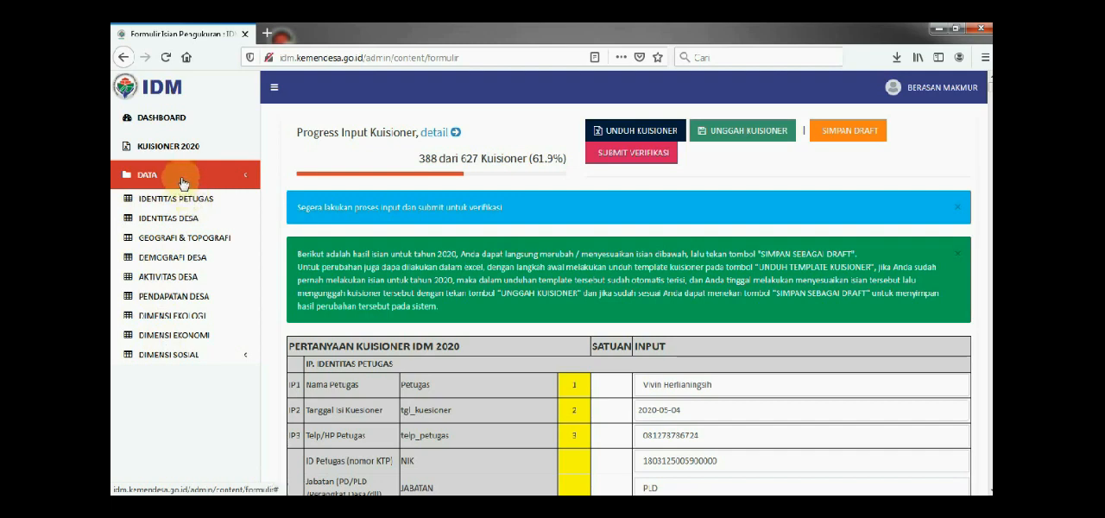
pyautogui.click(182, 148)
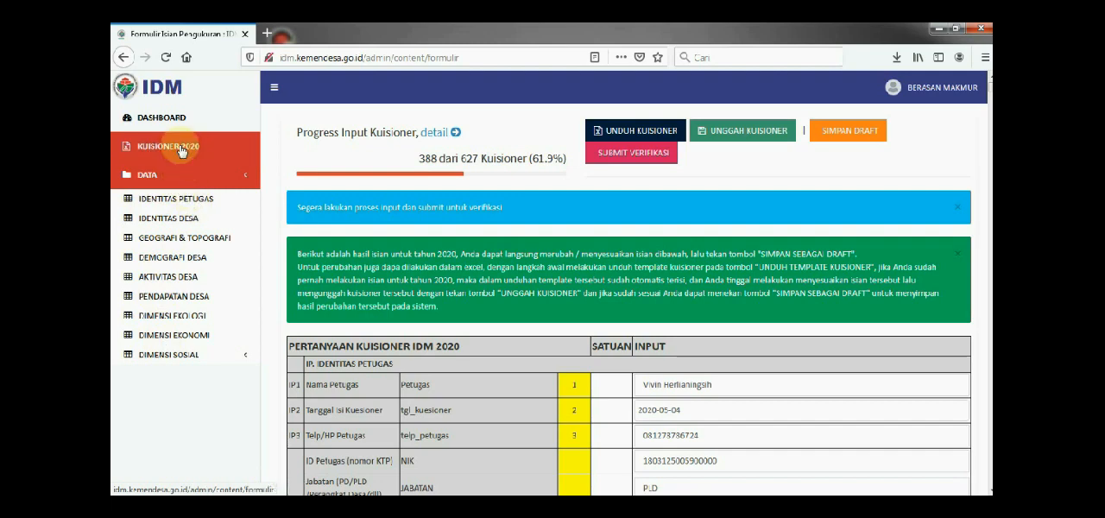